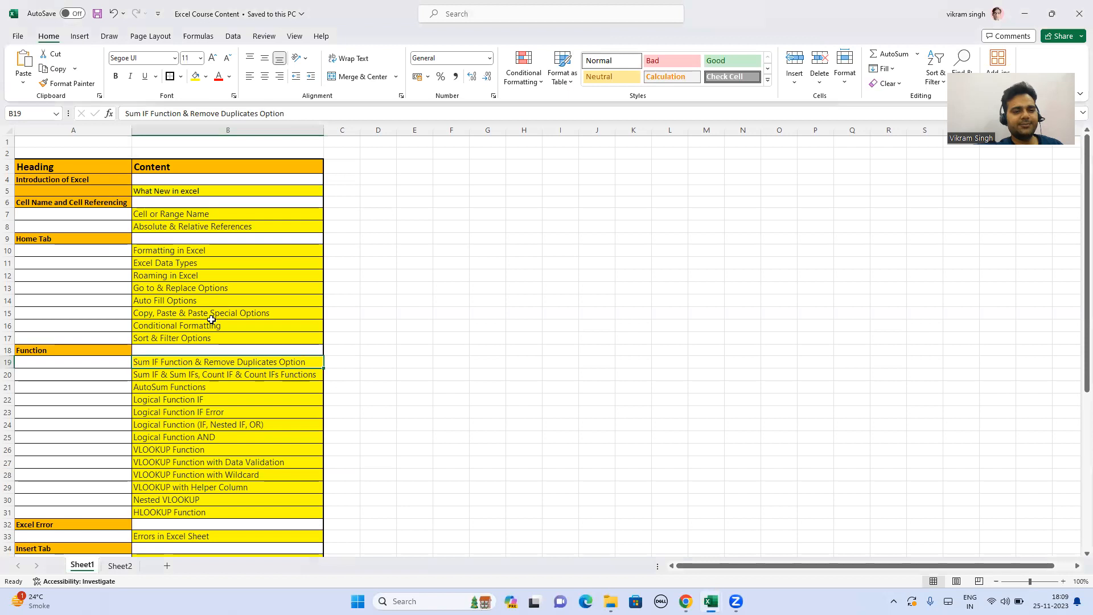
click(347, 386)
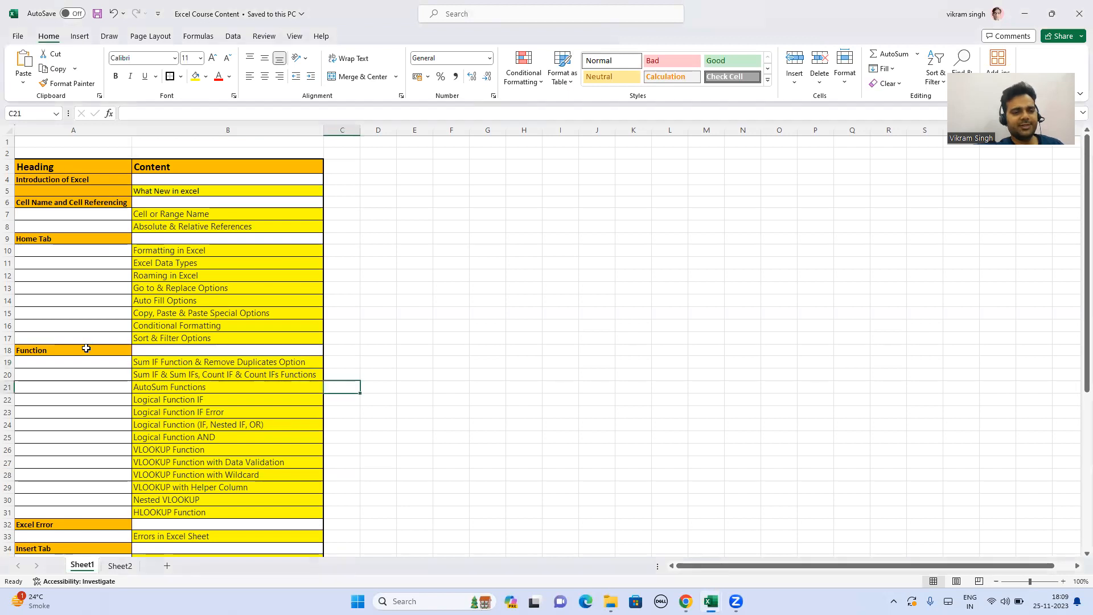
drag(86, 348, 234, 381)
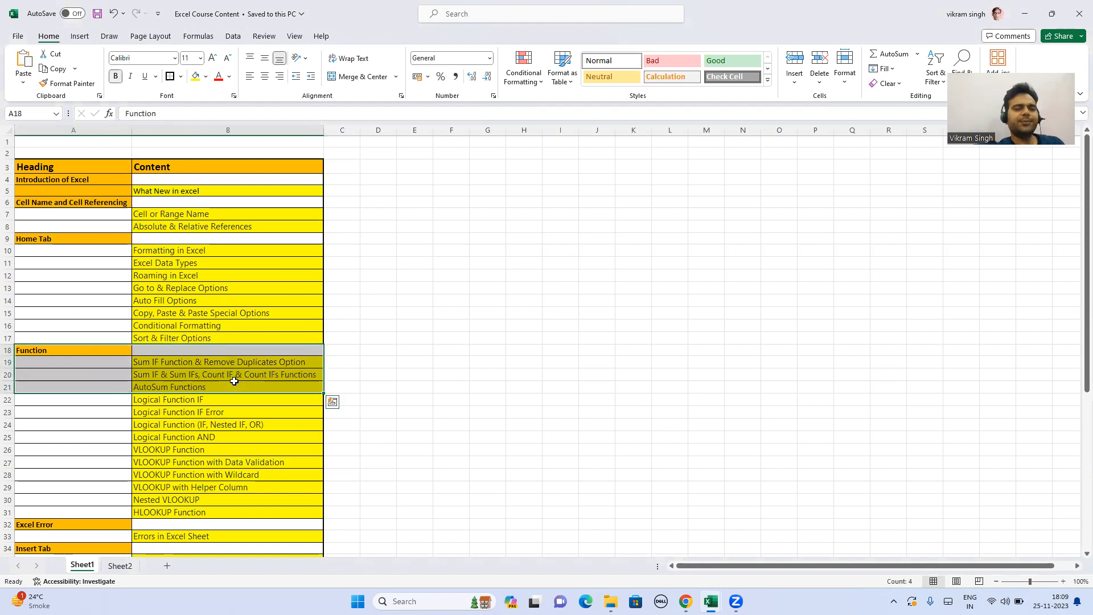
click(234, 380)
click(230, 361)
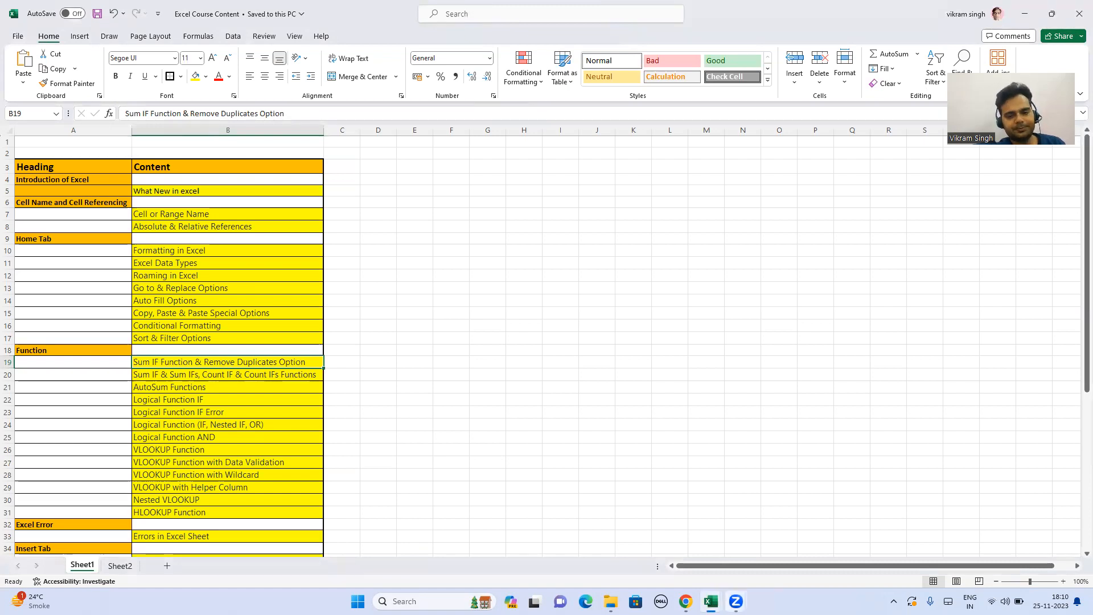
Switch to the Test3 workbook and look over its Name, Department, Experience and Fees columns.
mouse_move(742, 596)
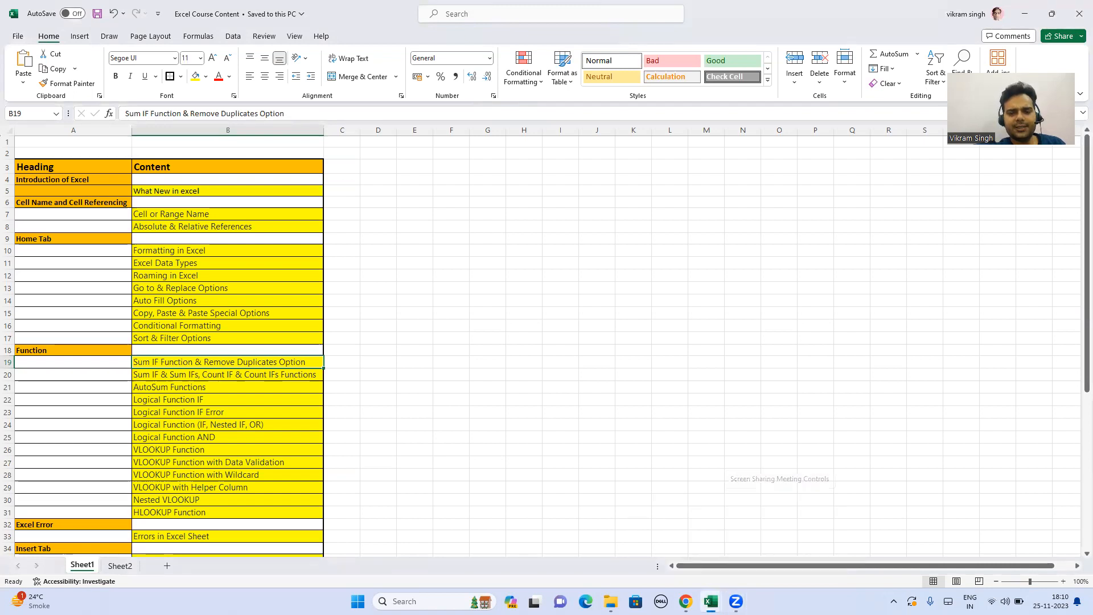
click(767, 549)
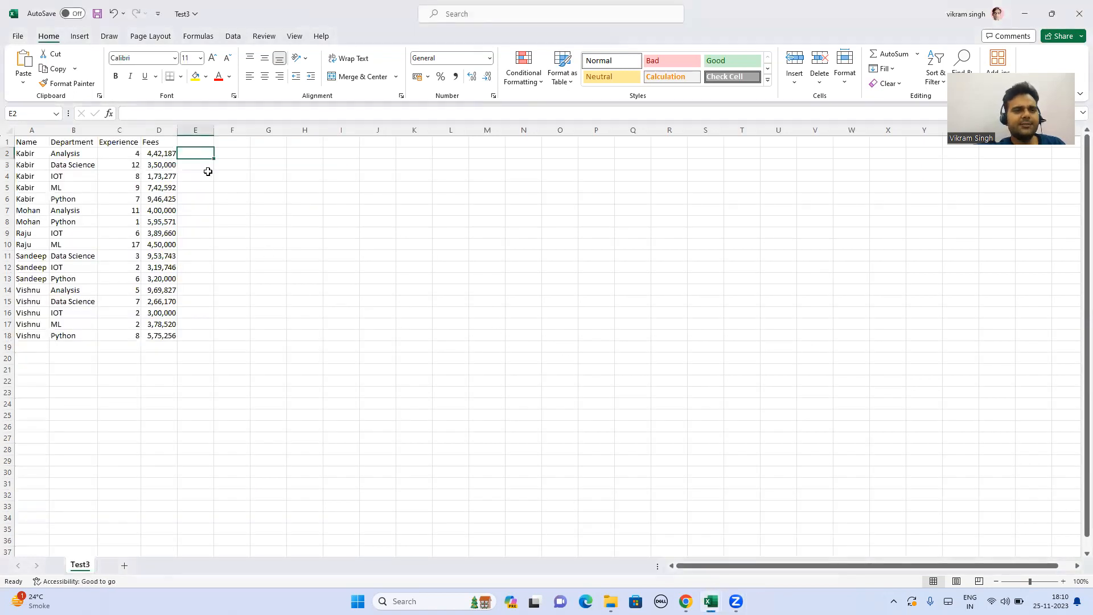
drag(28, 142, 35, 336)
drag(74, 142, 76, 330)
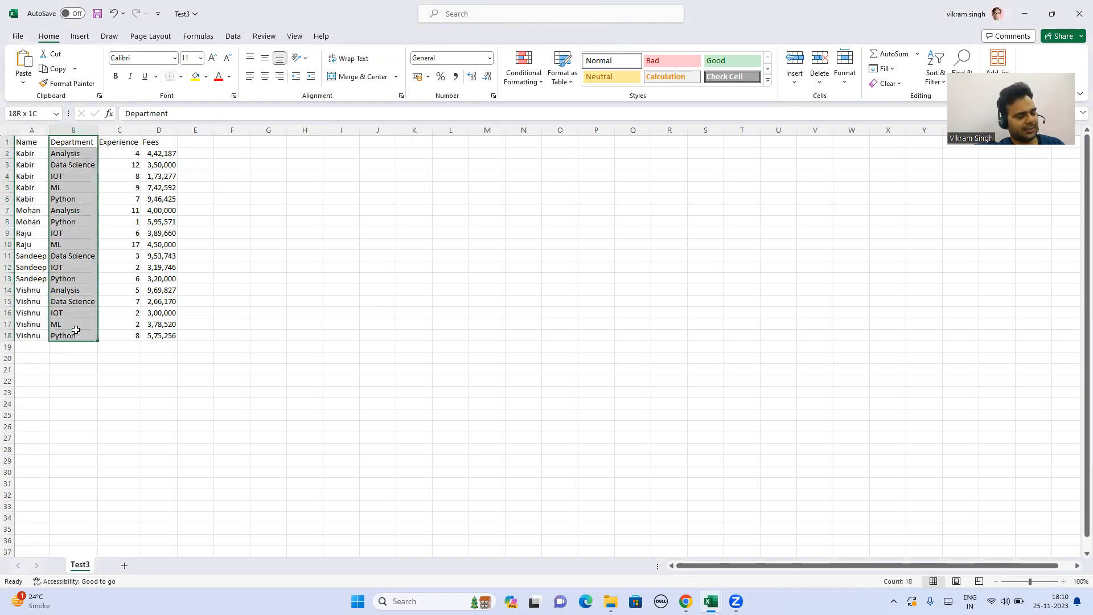
click(19, 150)
click(63, 152)
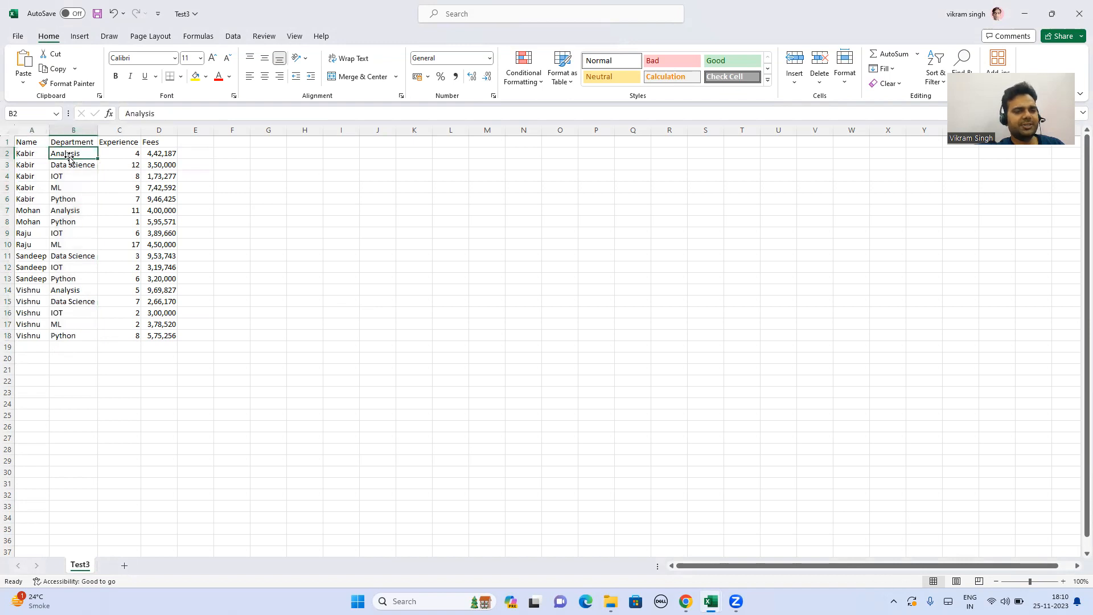
drag(114, 140, 129, 336)
drag(160, 142, 165, 336)
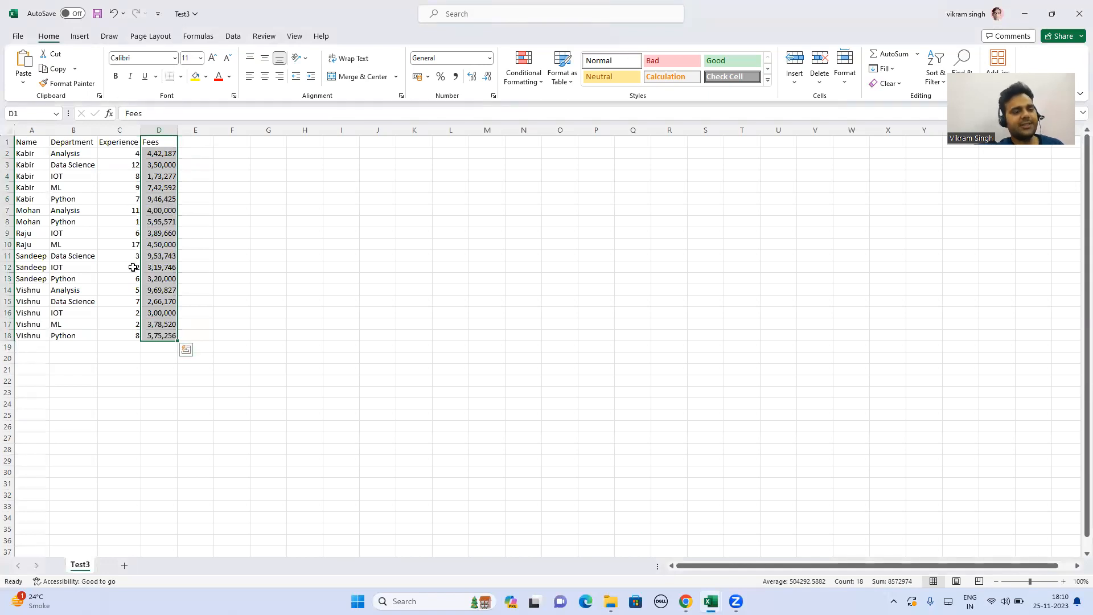
click(153, 349)
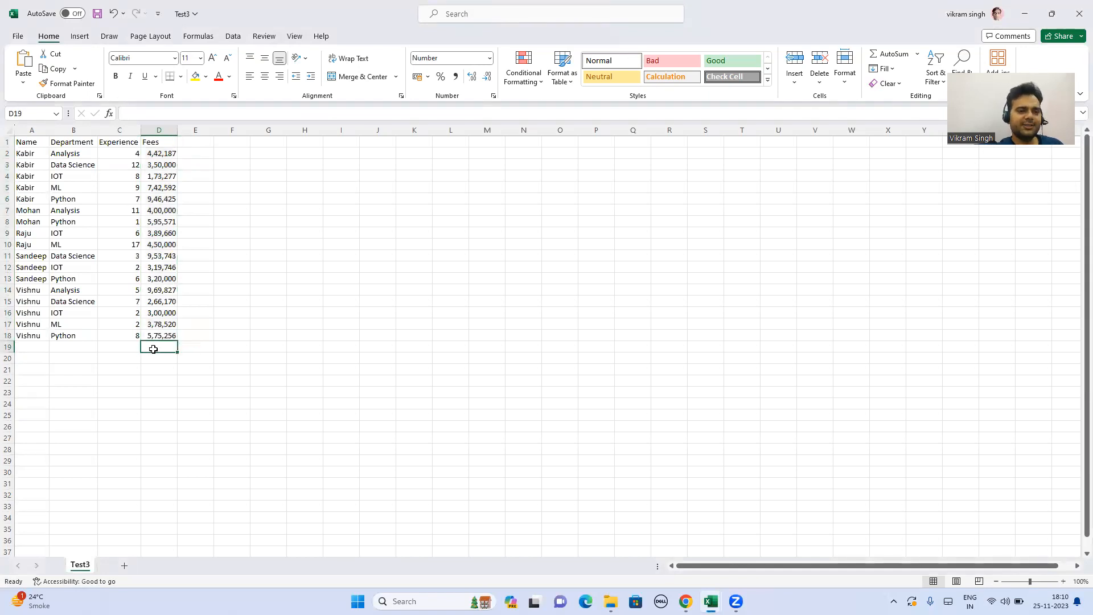
text(=)
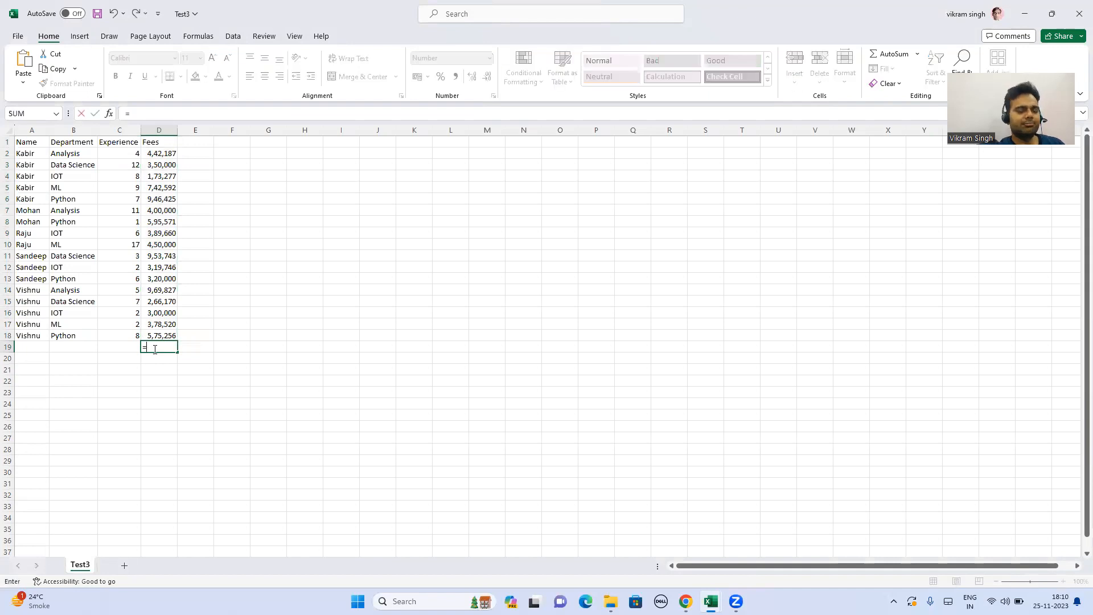
key(BackSpace)
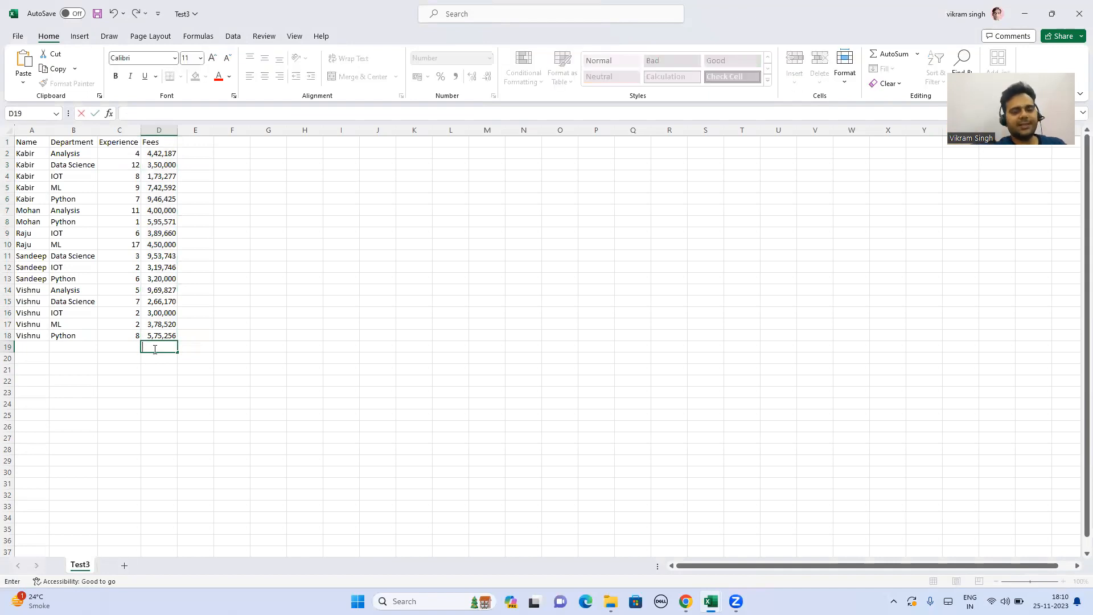
click(324, 172)
Enter the labels Sum and subtract in cells G2 and G3.
click(267, 164)
click(271, 151)
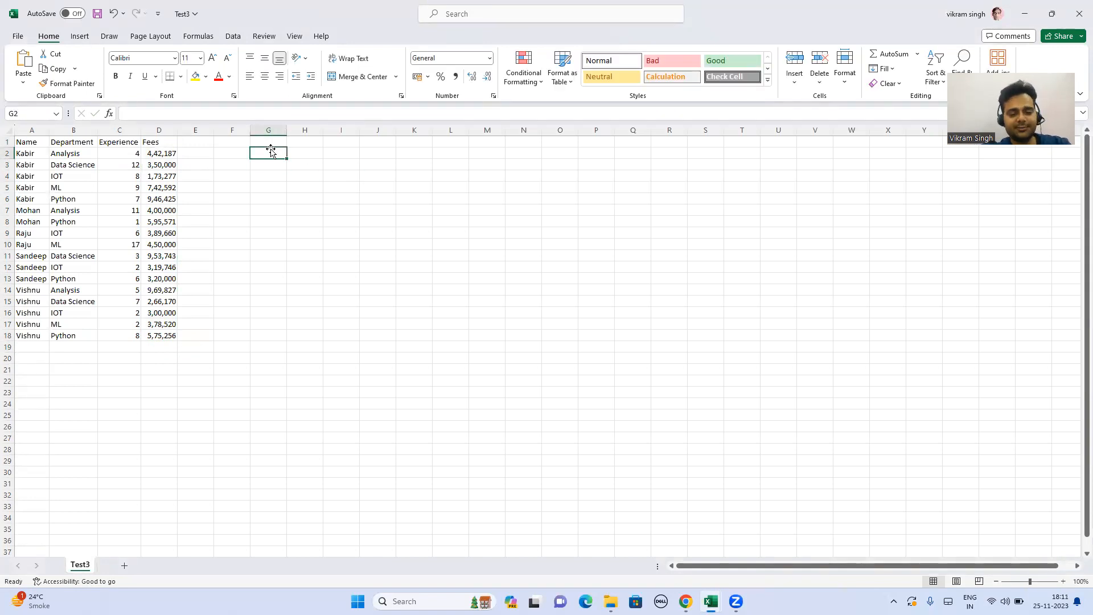
text(Sum)
key(Return)
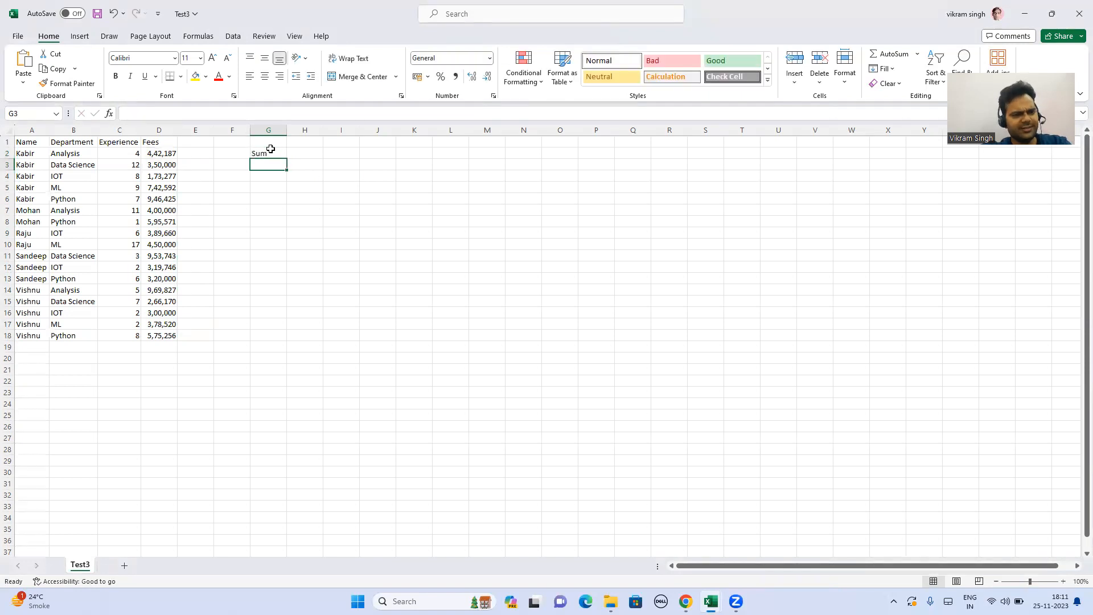
text(sub)
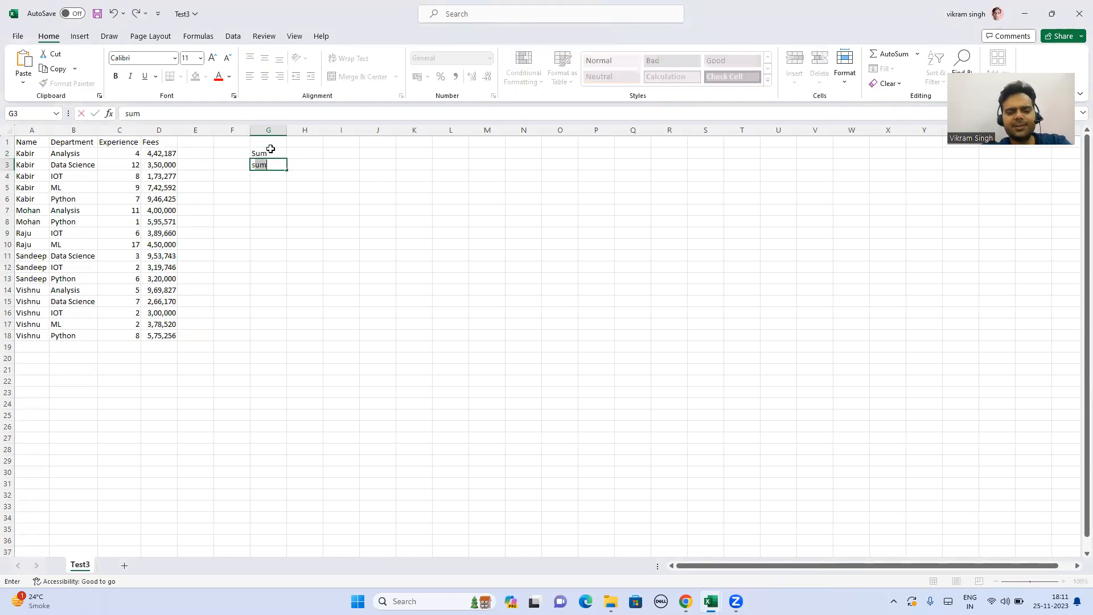
text(ract)
key(Return)
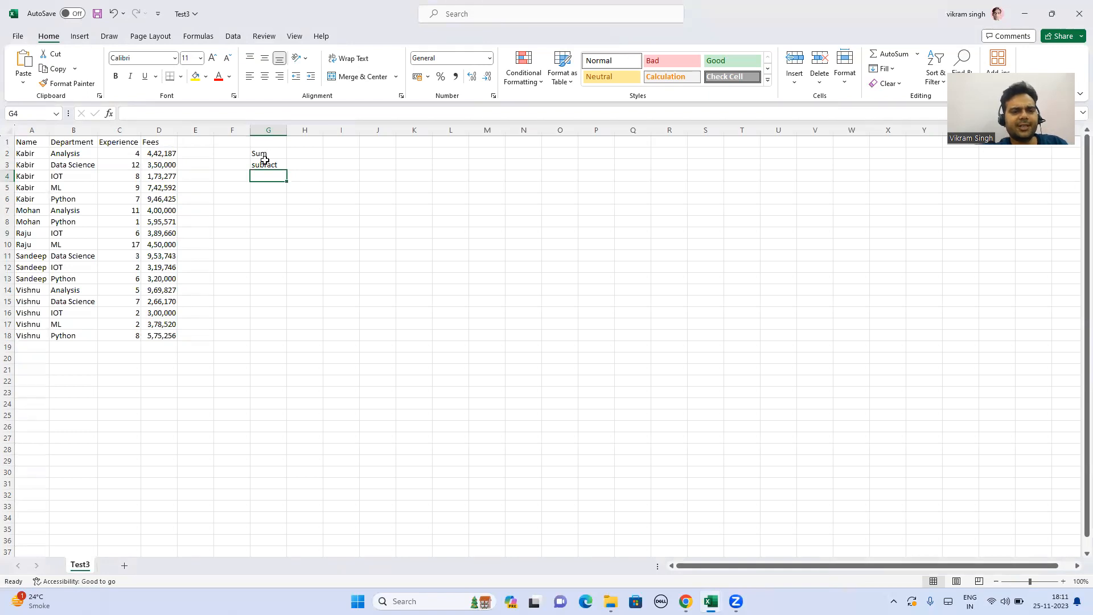
double_click(264, 163)
text(t)
key(Return)
Add the labels divide and multiplication in cells G4 and G5.
text(divide)
key(Return)
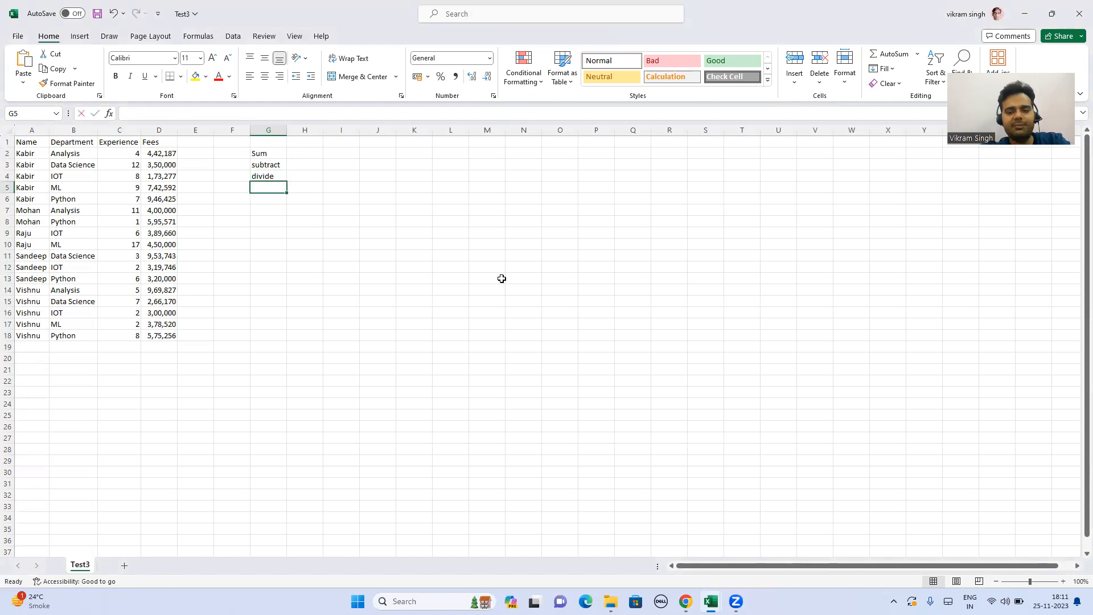
text(mul)
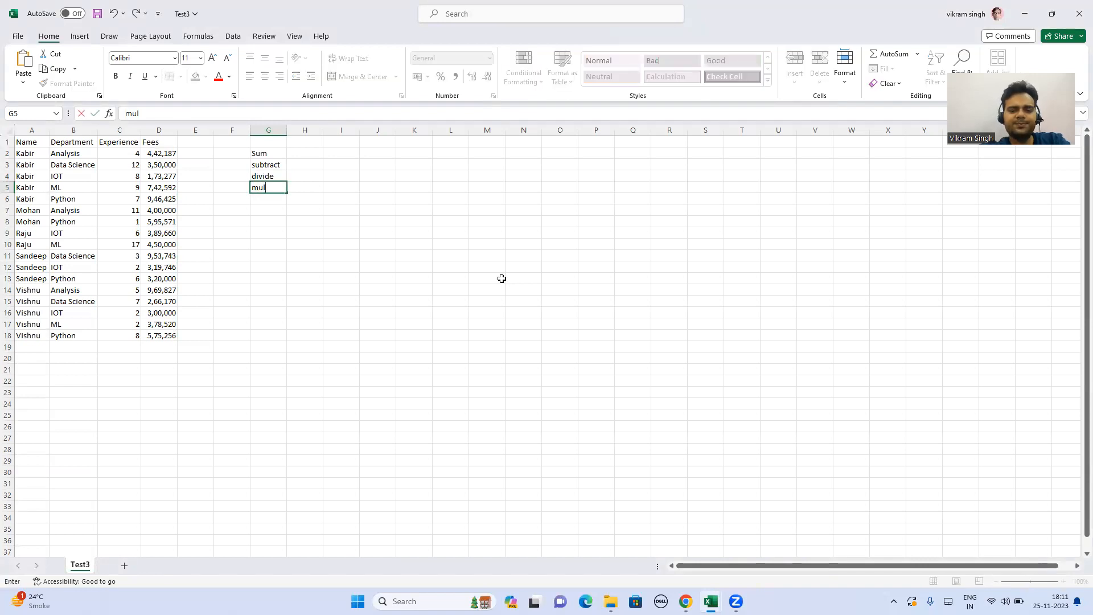
text(tiplicat)
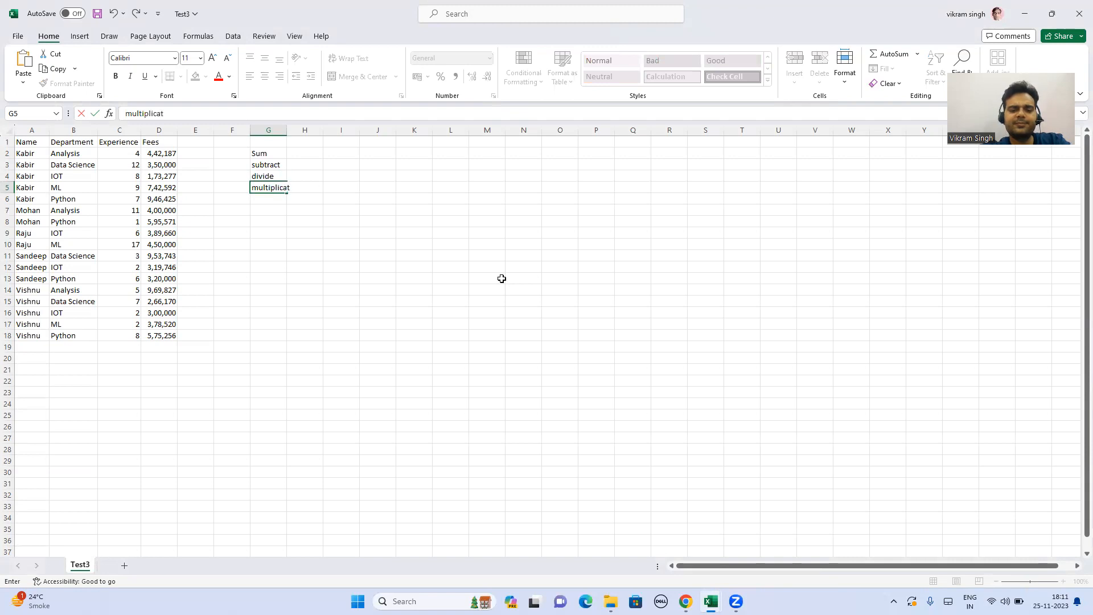
text(ion)
key(Return)
Widen column G to fit its longest label.
key(Up)
key(Up)
key(Up)
double_click(286, 130)
click(291, 129)
click(288, 149)
click(288, 165)
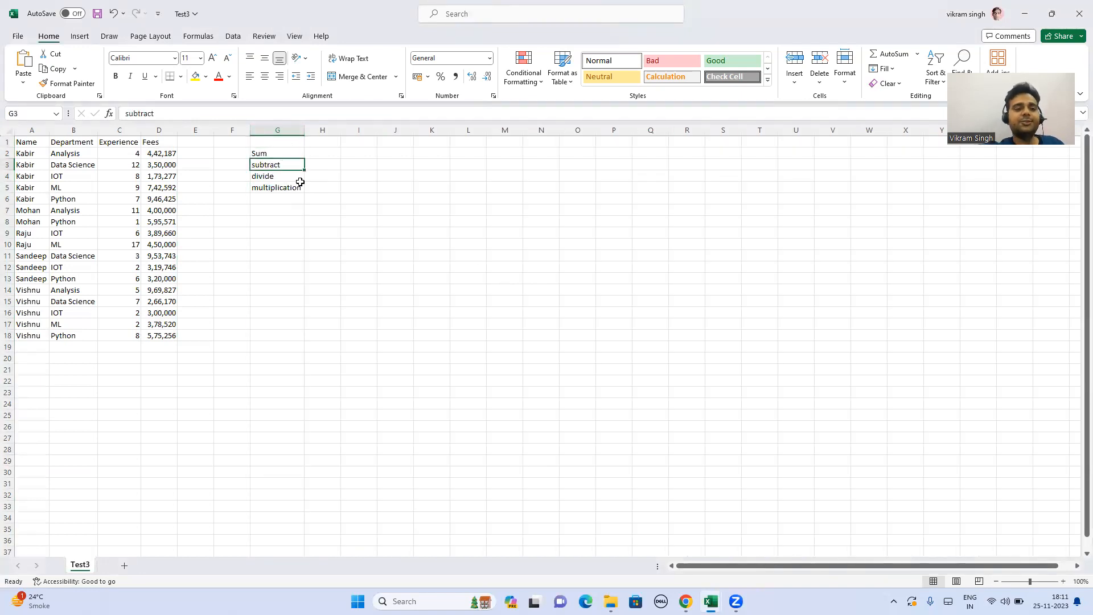
click(280, 177)
click(279, 164)
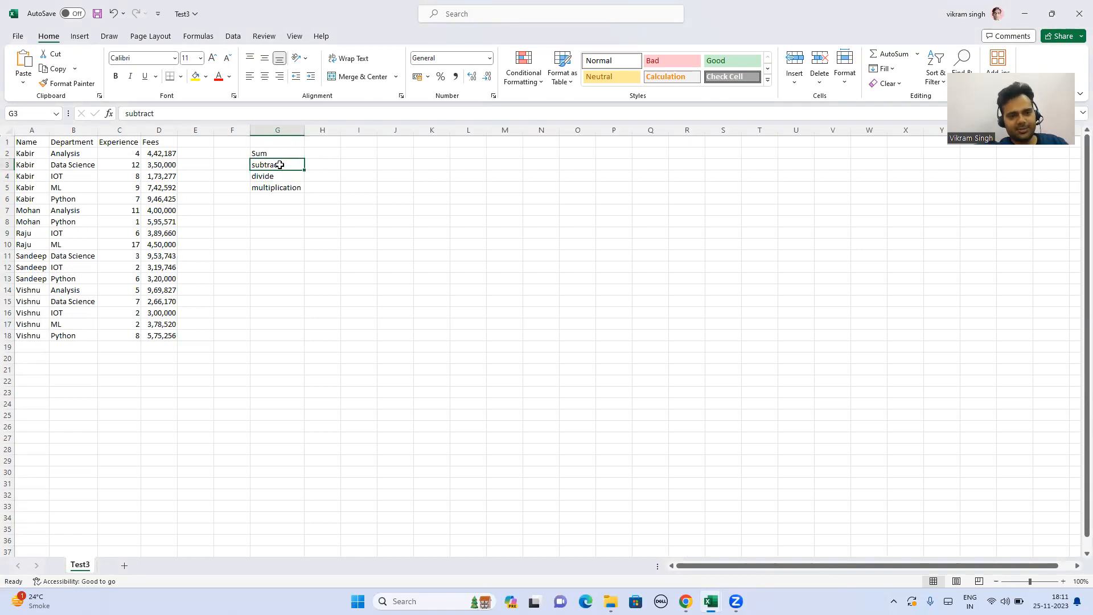
click(277, 176)
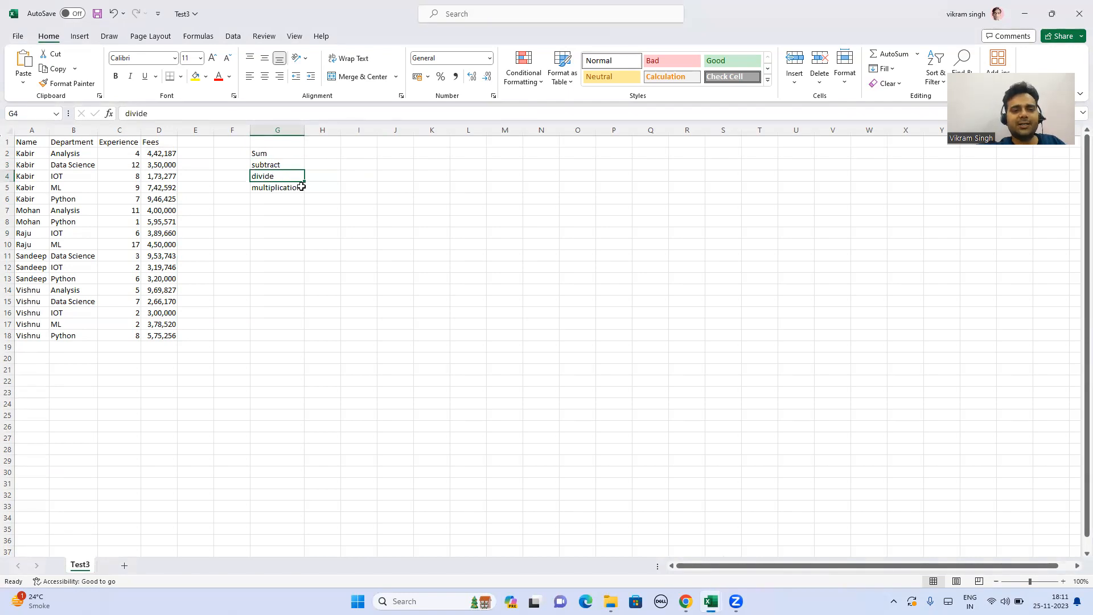
click(288, 188)
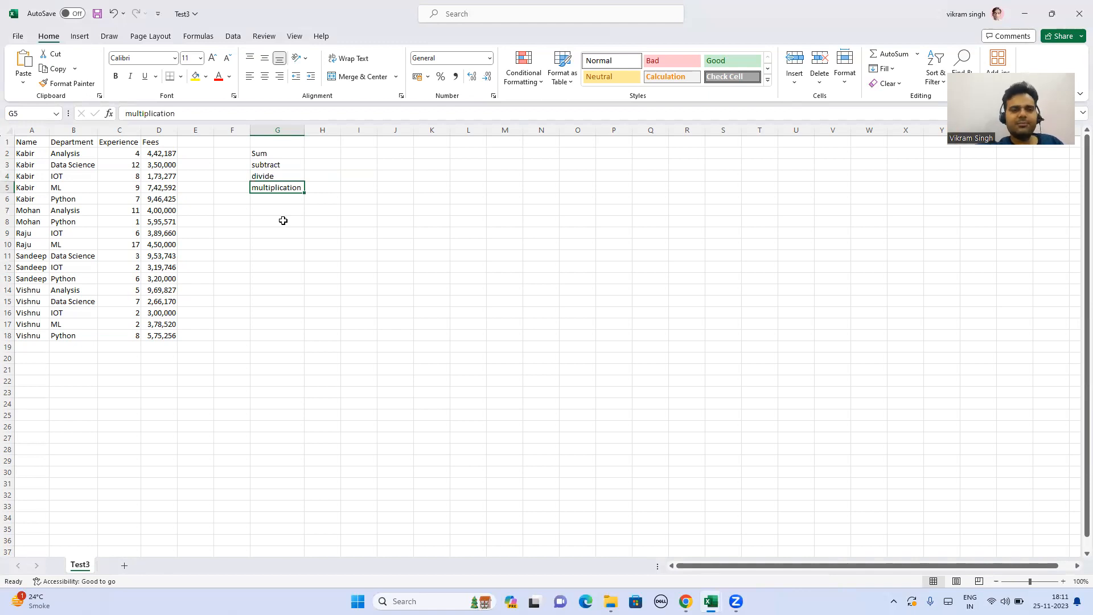
click(289, 151)
Extend the label list with Avg in G6 and count in G7.
click(276, 199)
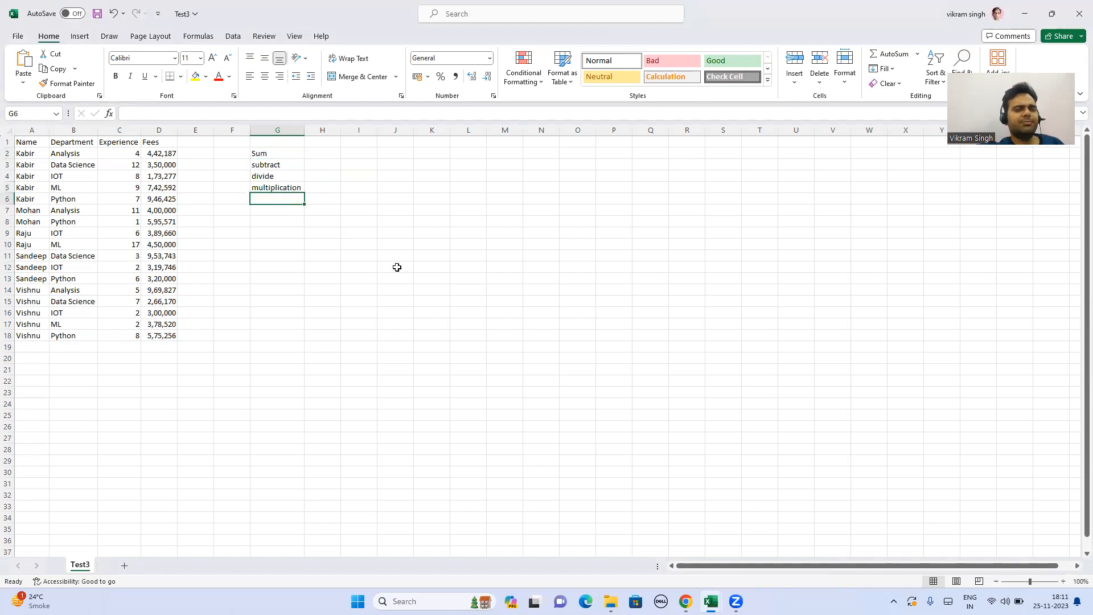
text(Av)
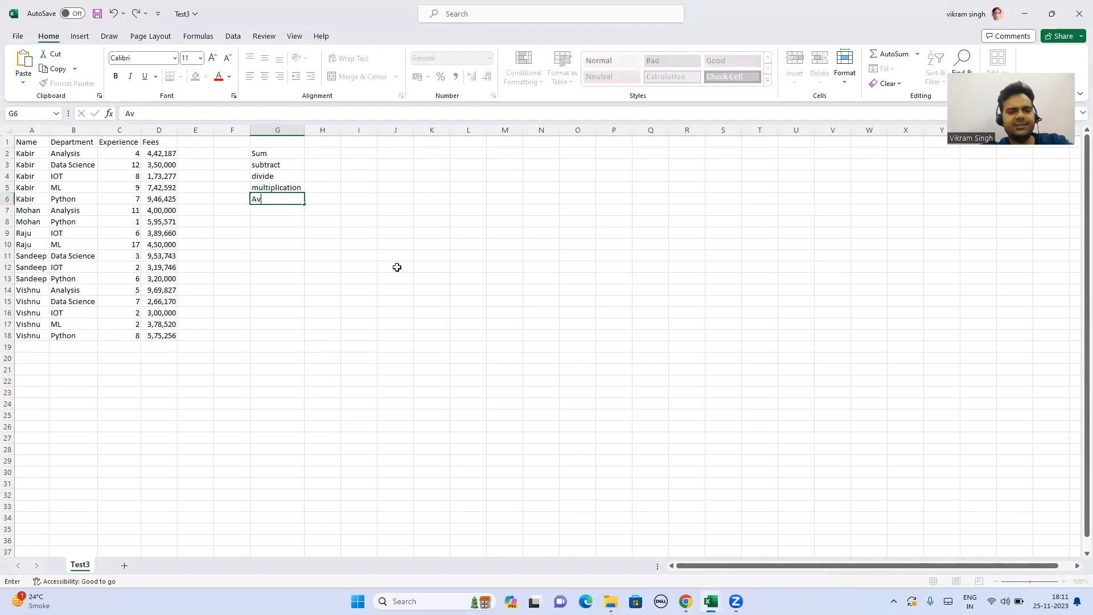
text(g)
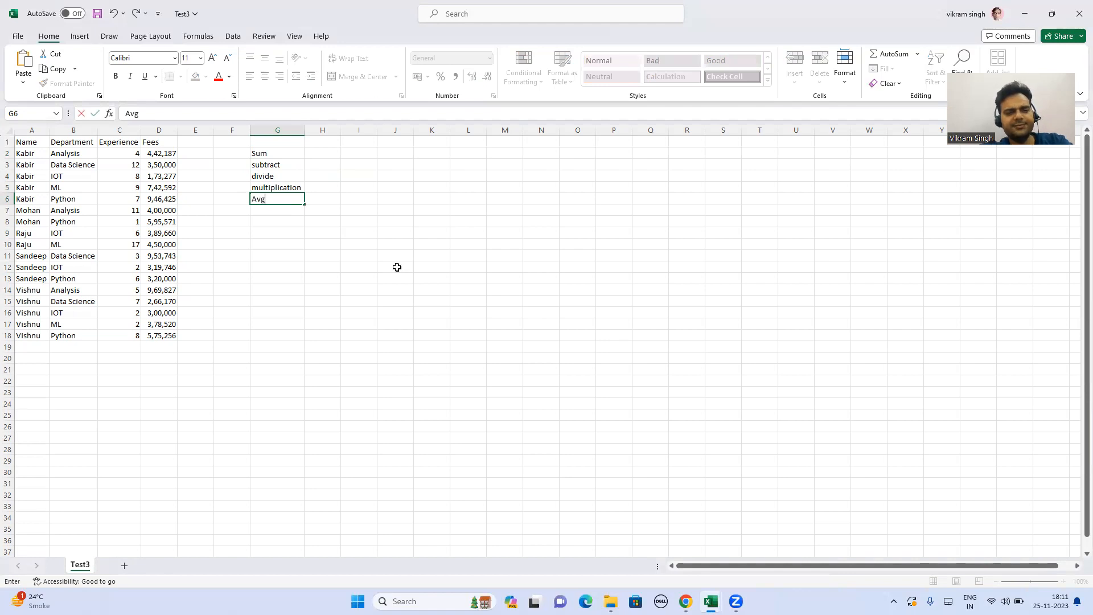
key(Return)
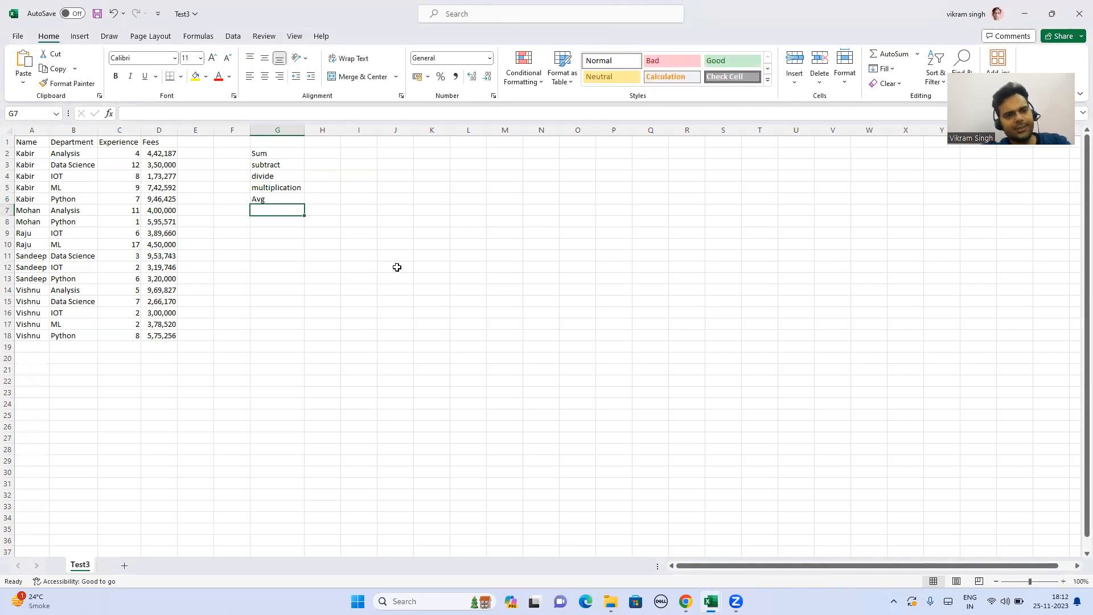
text(count)
key(Return)
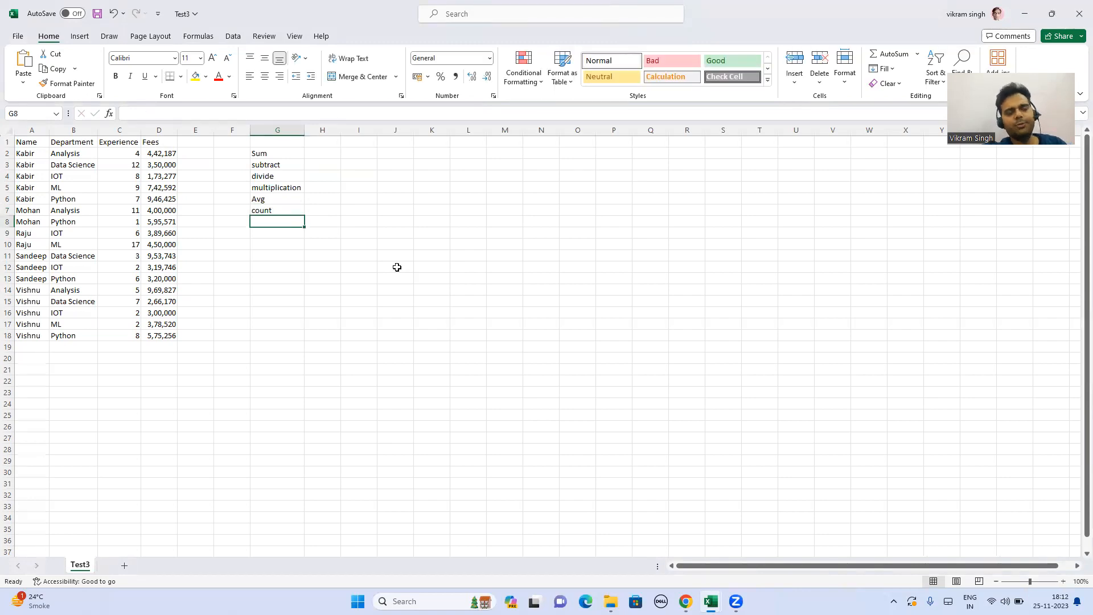
key(Up)
key(Up)
key(Up)
key(Up)
key(Up)
key(Up)
key(shift+Down)
key(shift+Down)
key(shift+Down)
key(shift+Down)
key(shift+Down)
key(shift+Down)
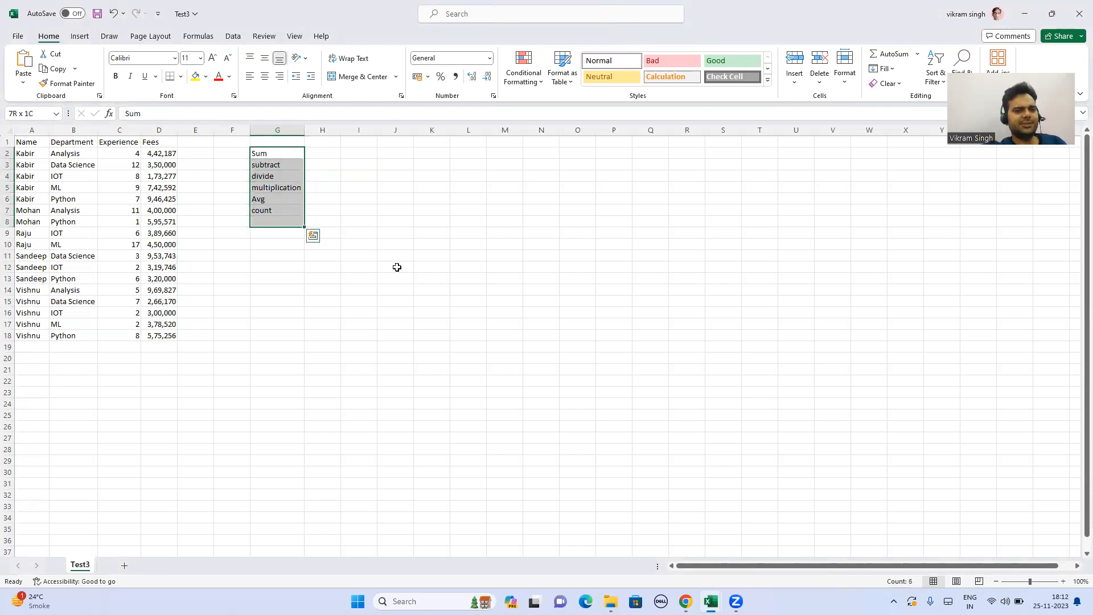
key(Left)
key(Left)
key(Left)
key(Down)
key(Down)
key(Up)
key(Up)
key(Up)
key(Down)
key(Down)
key(Down)
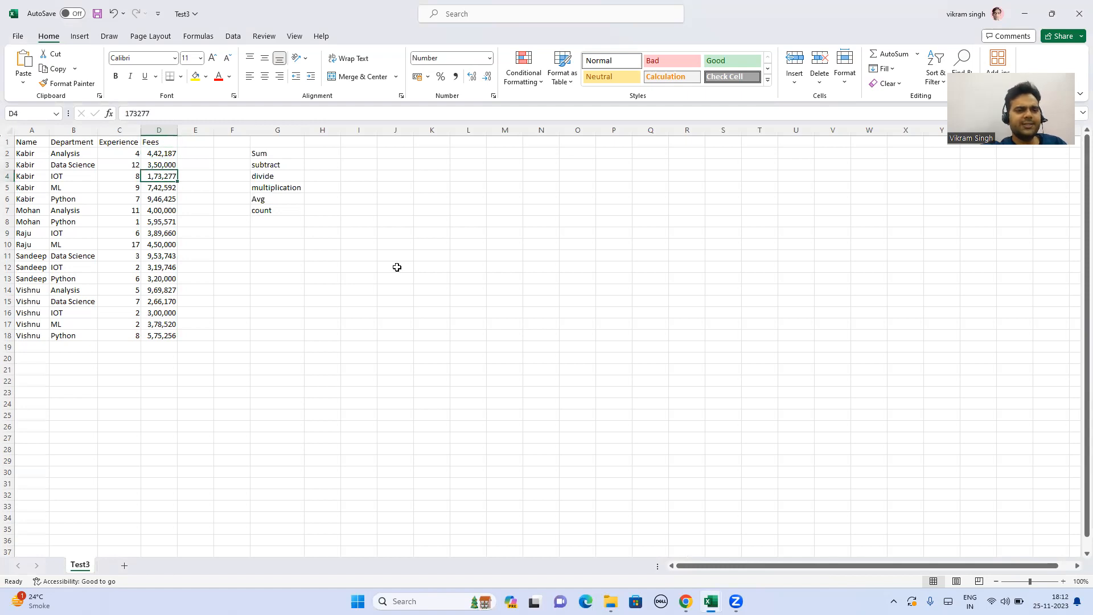
key(Down)
key(Down)
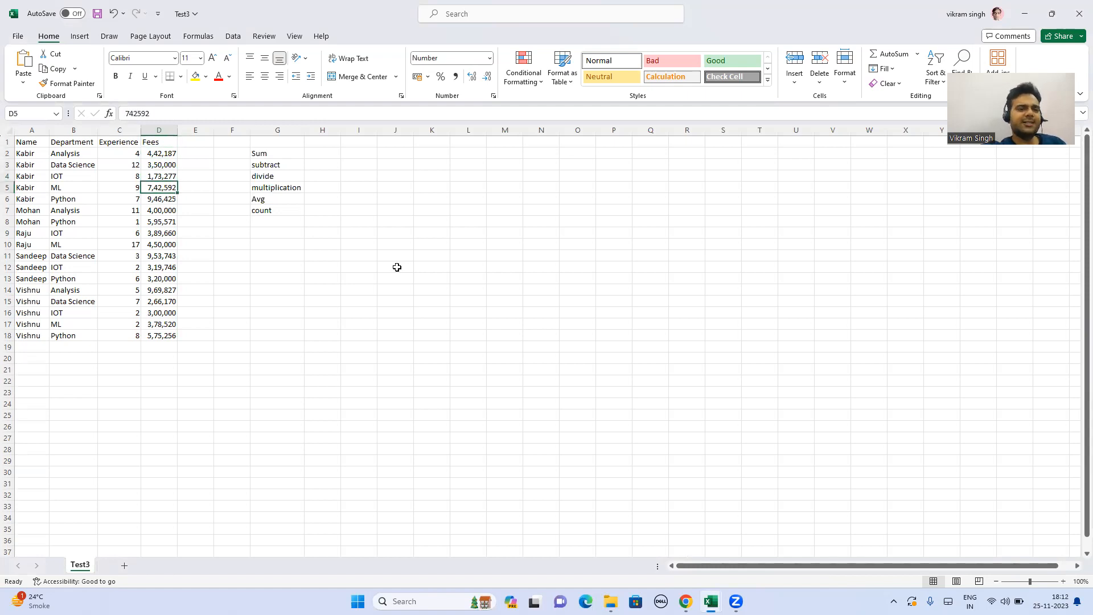
Total the Fees values in cell D19 with the formula =SUM(D2:D18).
key(ctrl+Down)
key(Down)
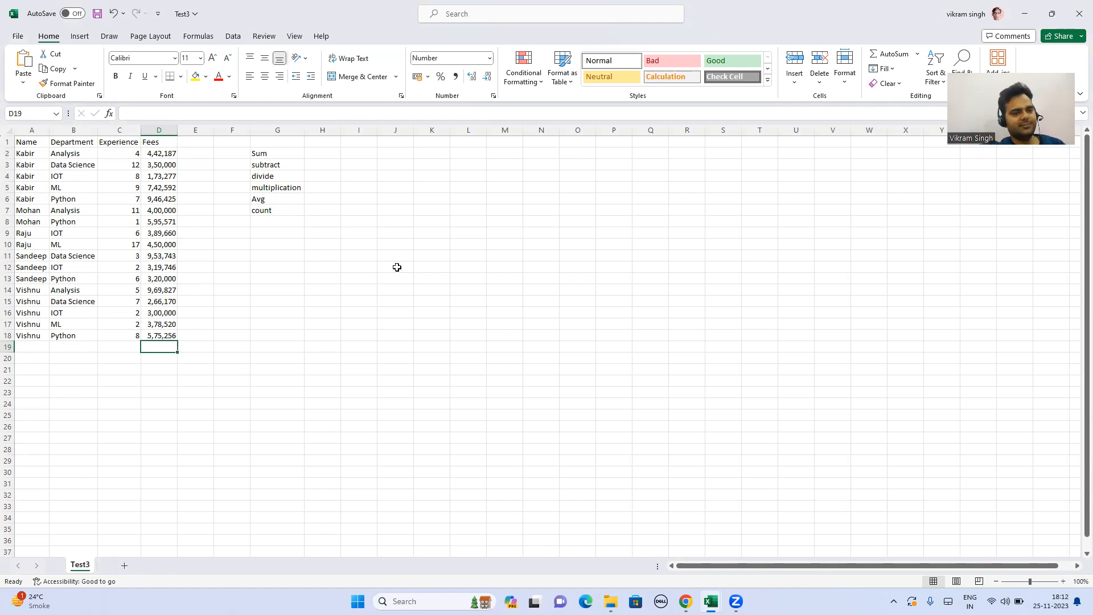
text(=SUM()
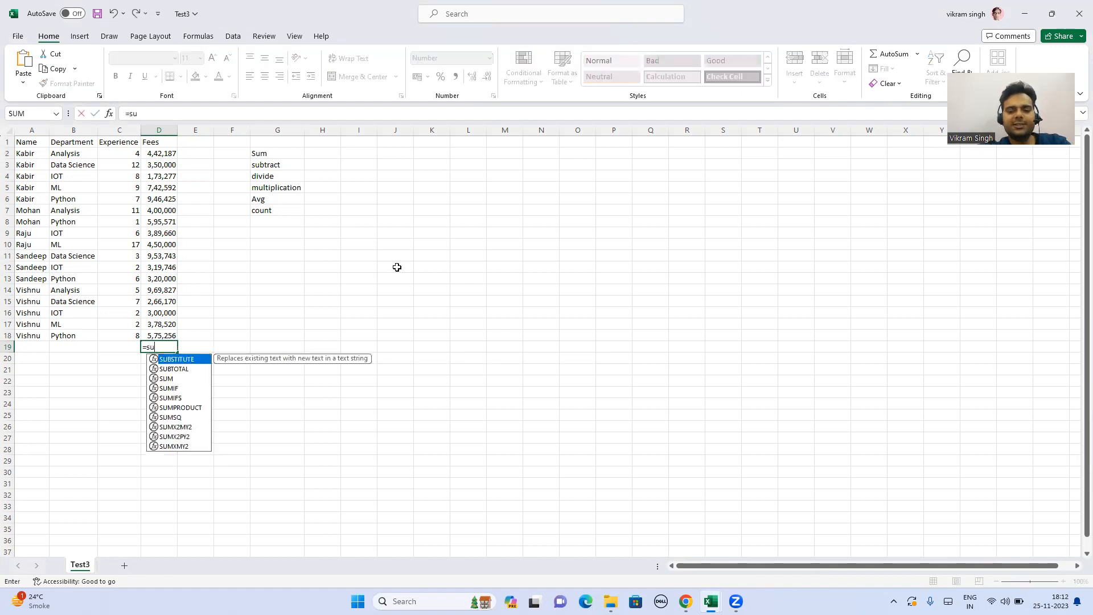
key(Up)
key(shift+Up)
key(shift+Up)
key(shift+Up)
key(shift+Up)
key(shift+Up)
key(shift+Up)
key(shift+Up)
key(shift+Up)
key(shift+Up)
key(shift+Up)
key(shift+Up)
key(shift+Up)
key(shift+Up)
key(shift+Up)
key(shift+Up)
key(shift+Up)
key(shift+Up)
key(shift+Down)
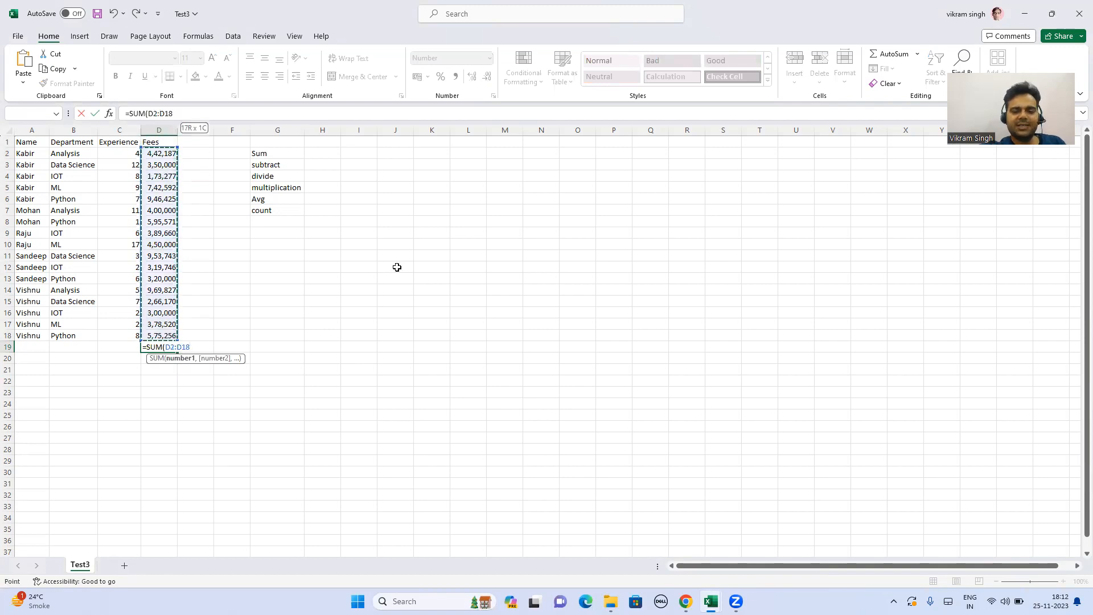
text())
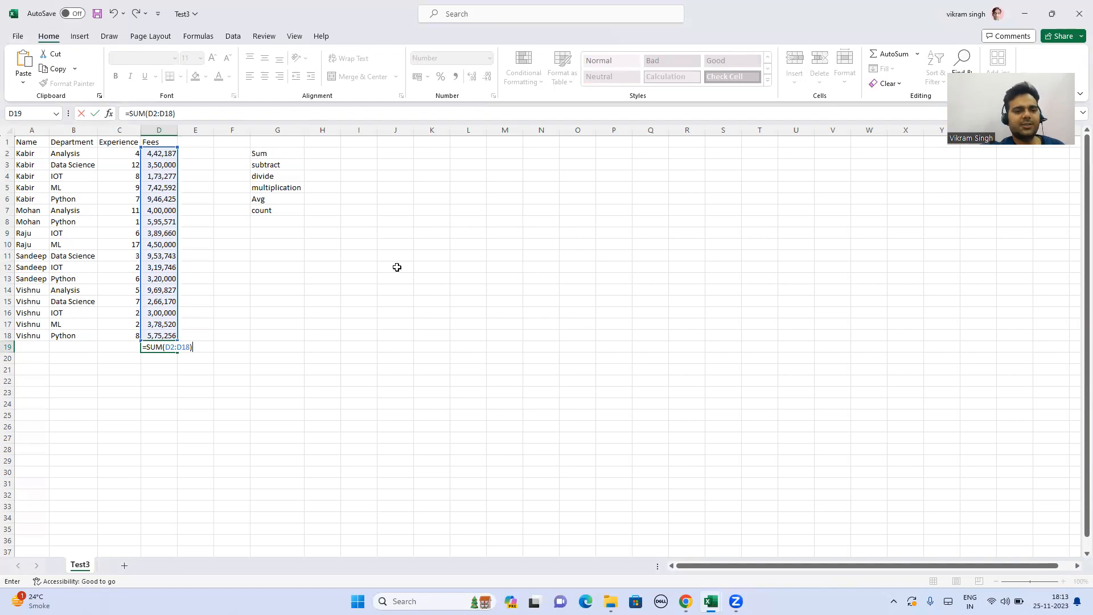
key(Return)
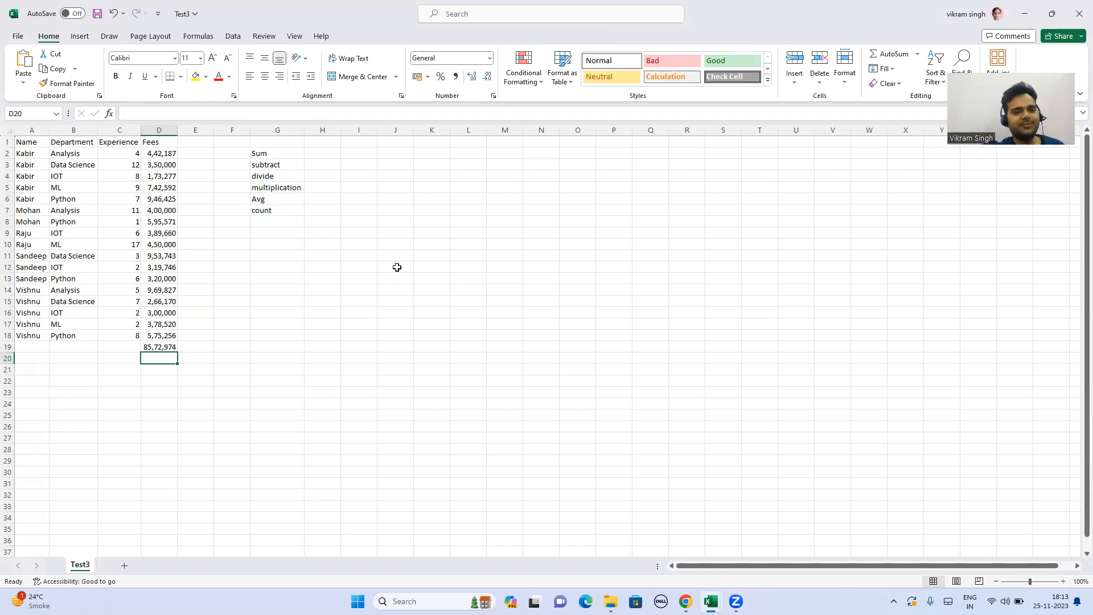
Enter 5000000 in cell E19, beside the Fees total.
key(Up)
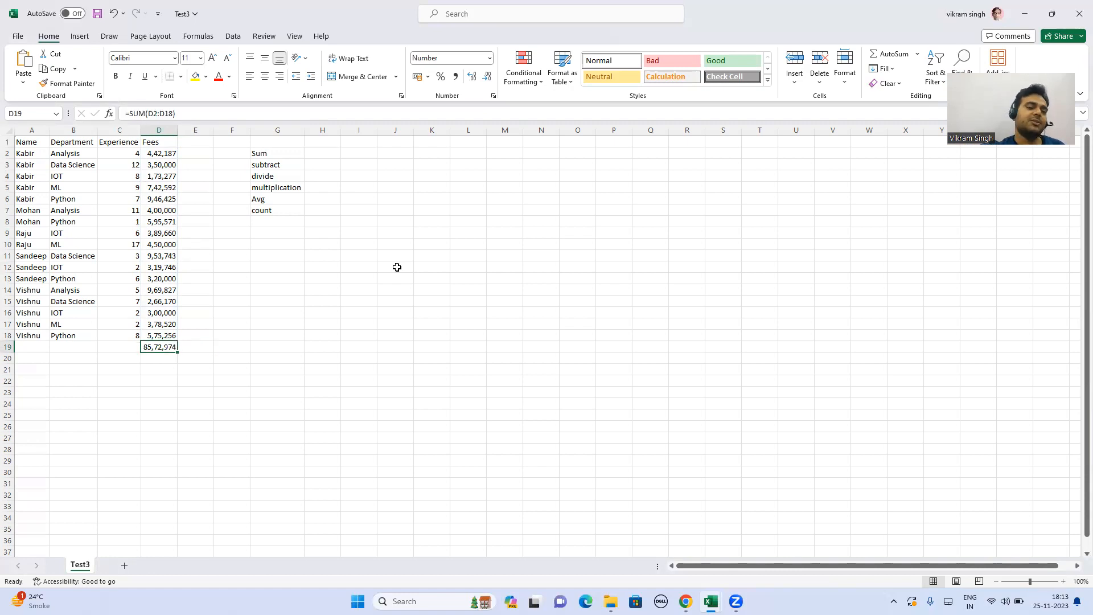
key(Left)
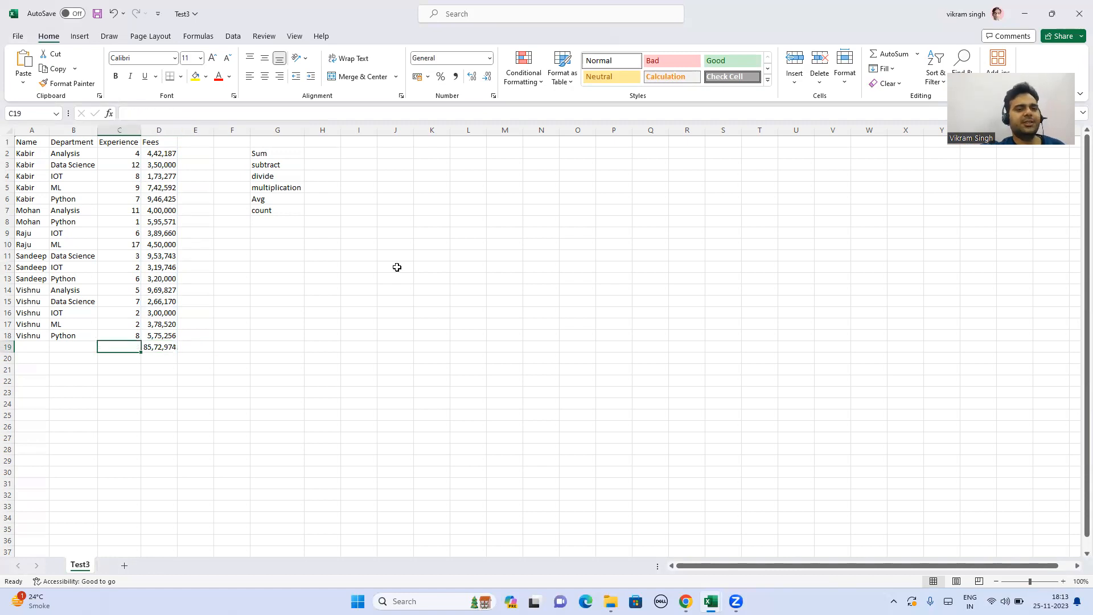
key(Right)
key(Right)
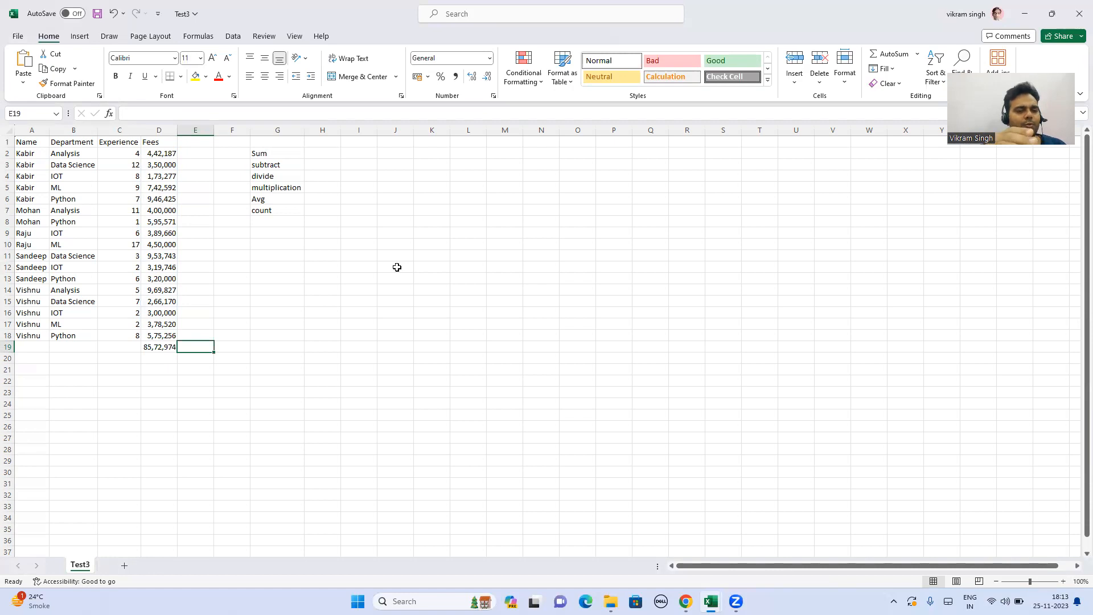
key(Left)
key(Right)
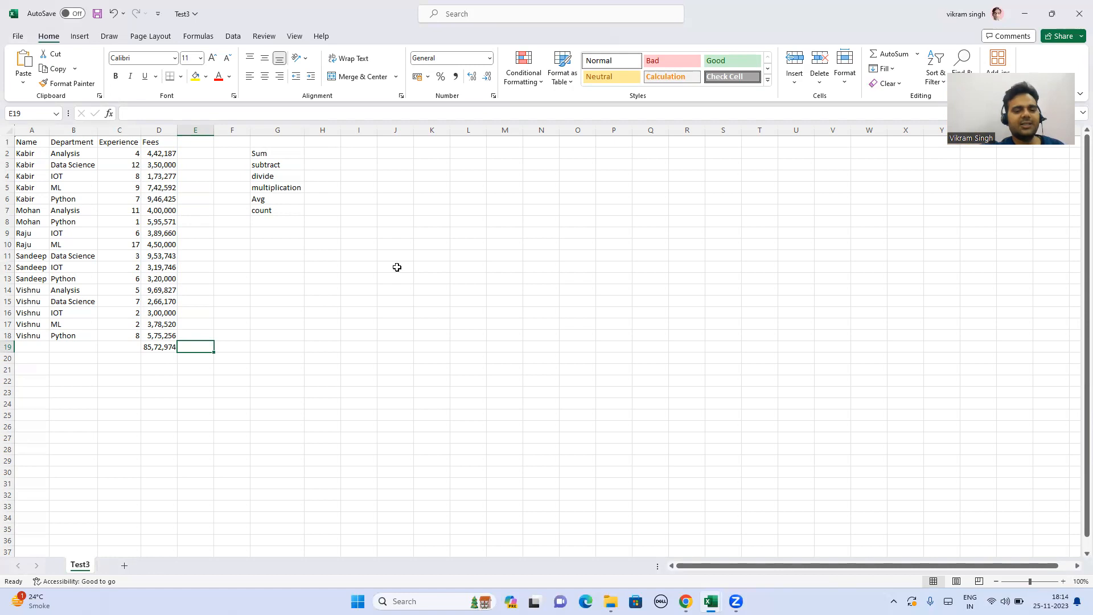
text(50000)
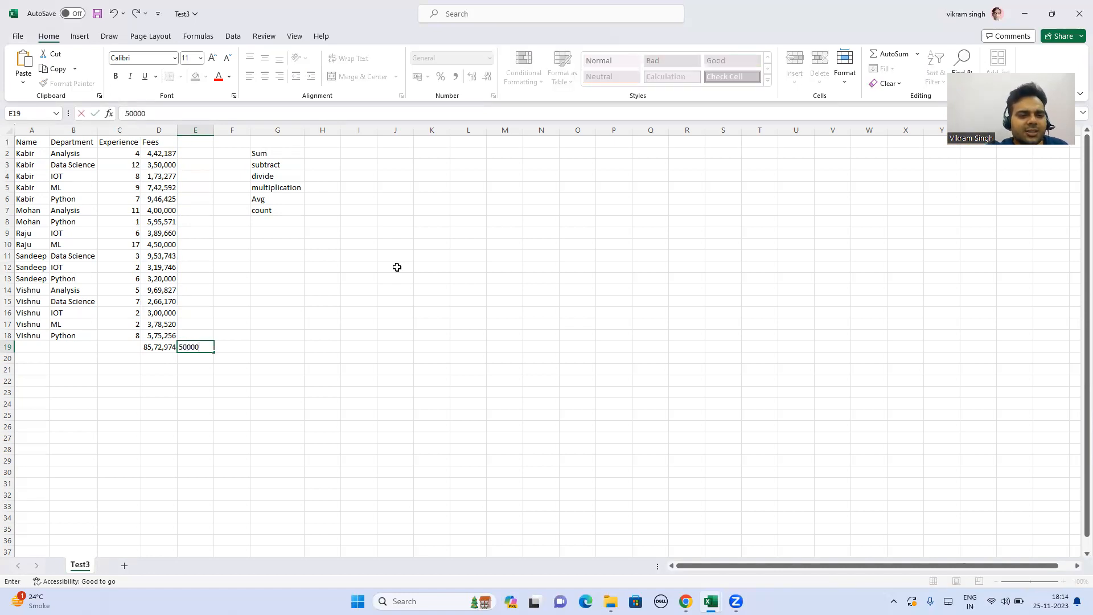
text(00)
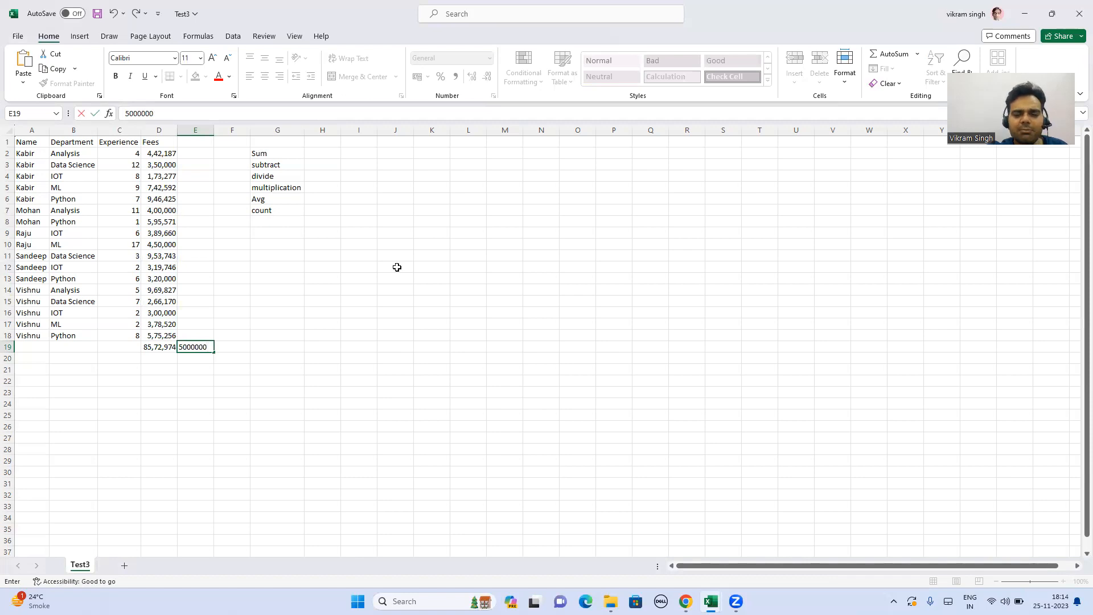
key(Return)
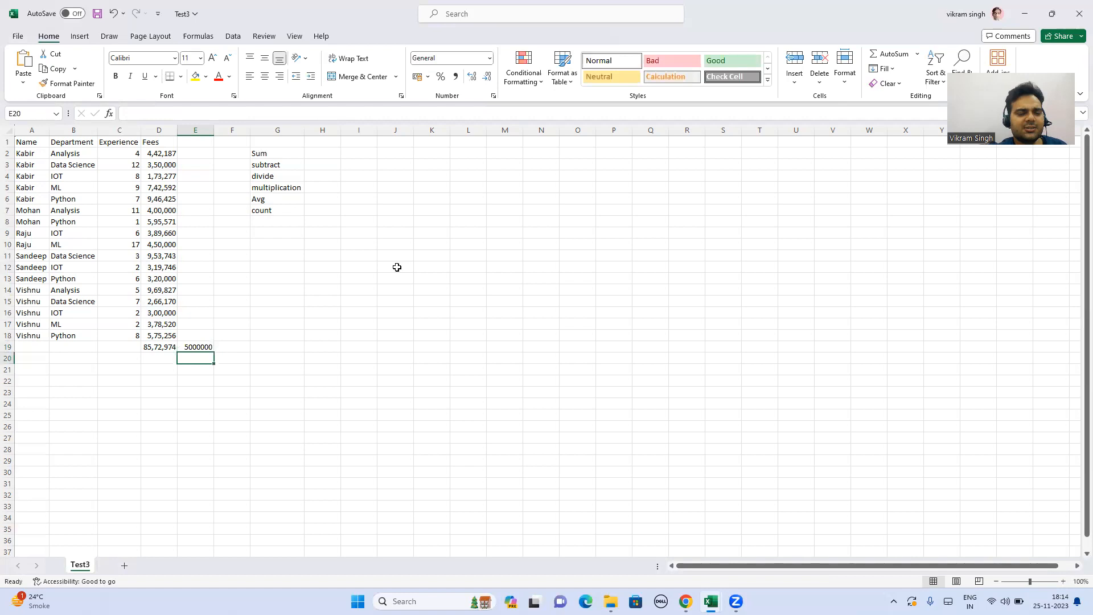
Format cell E19 with comma separators and no decimal places.
click(209, 344)
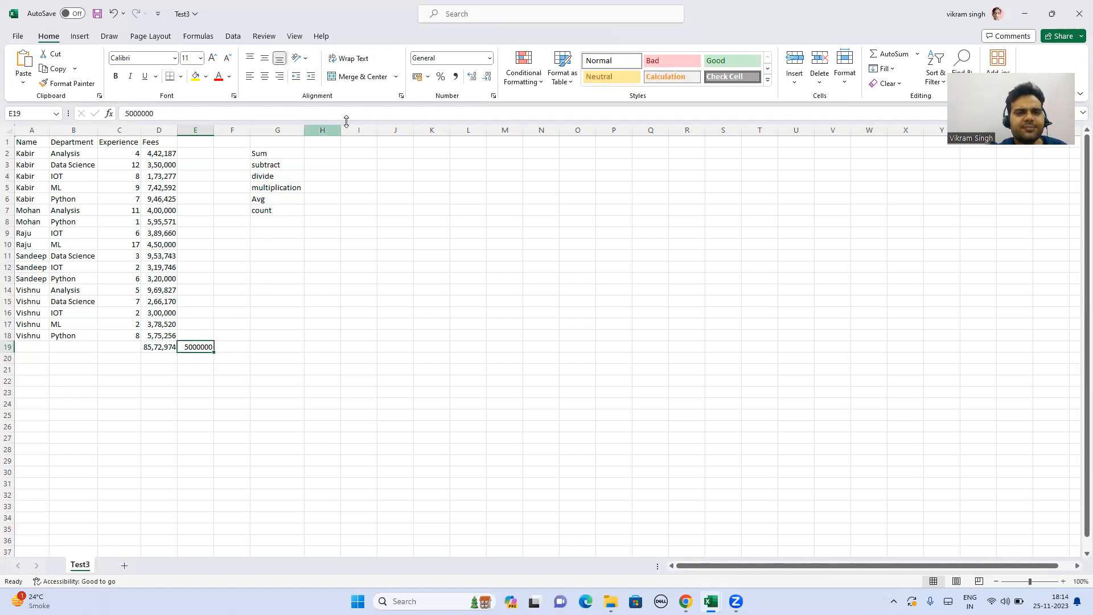
click(455, 77)
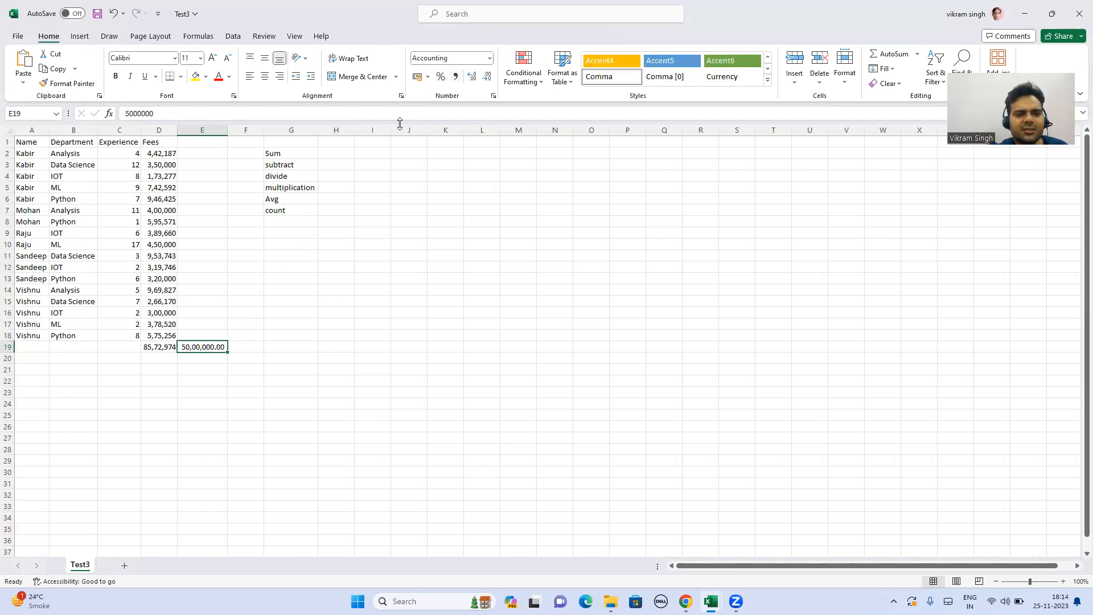
click(487, 77)
click(487, 76)
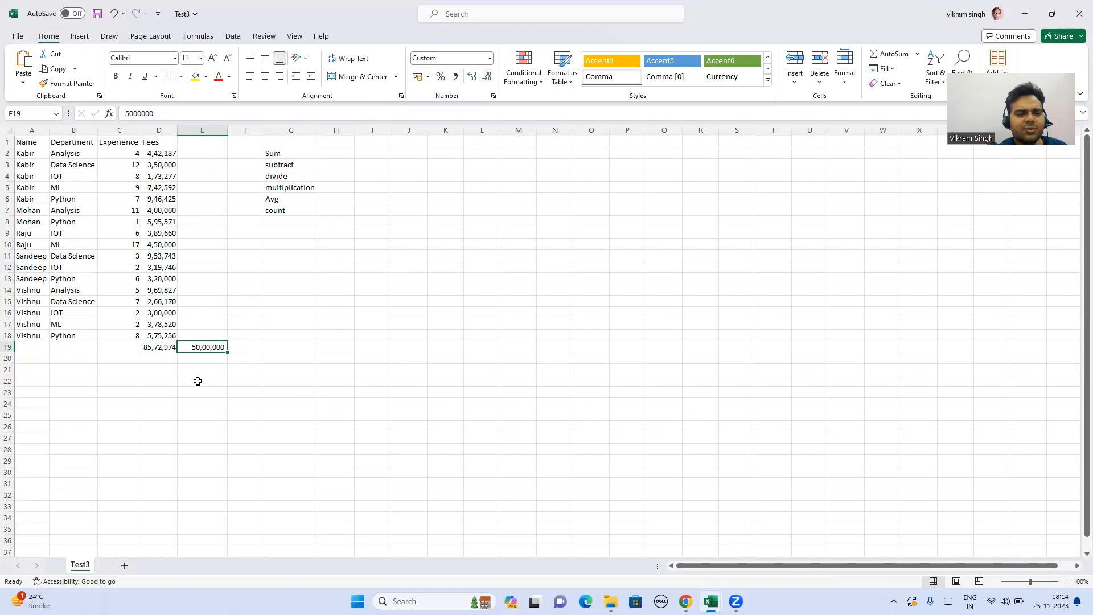
Subtract E19 from the Fees total in cell F19 with the formula =D19-E19.
click(252, 345)
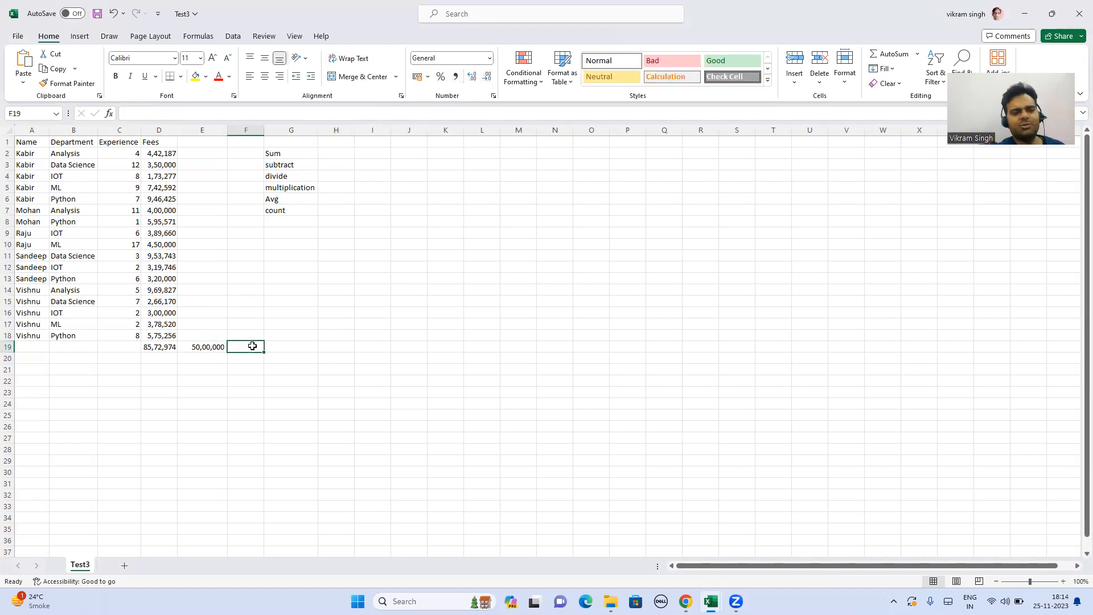
click(157, 347)
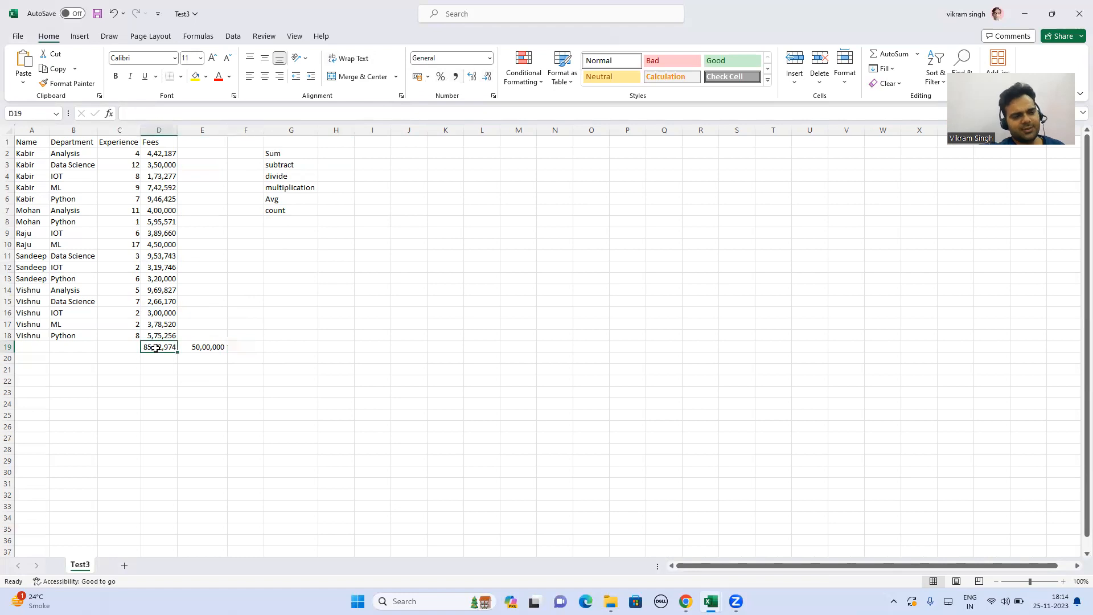
click(215, 348)
click(155, 347)
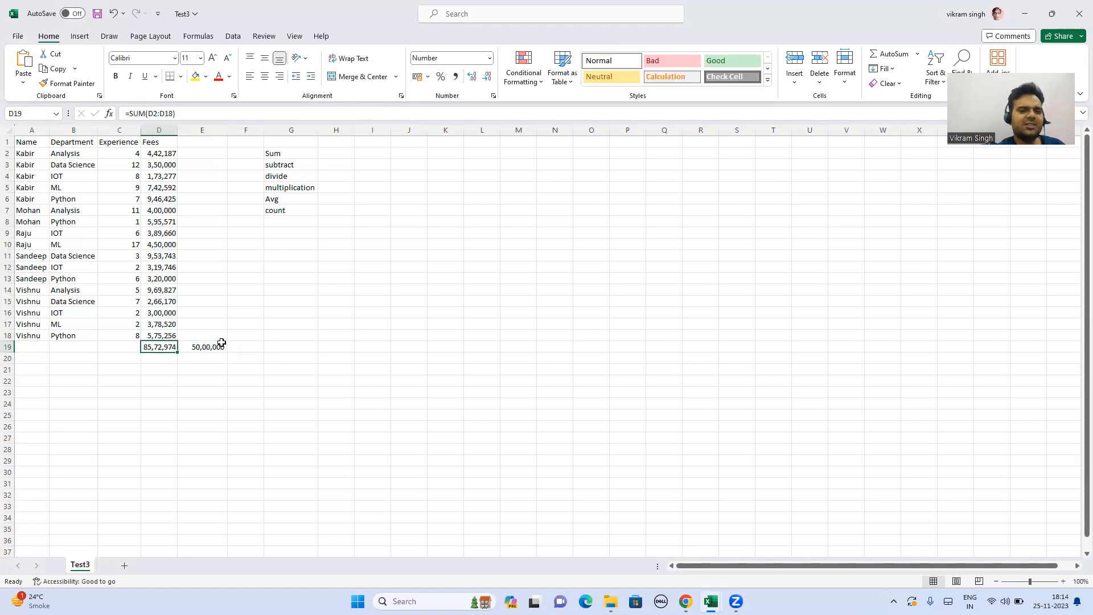
click(210, 347)
click(240, 349)
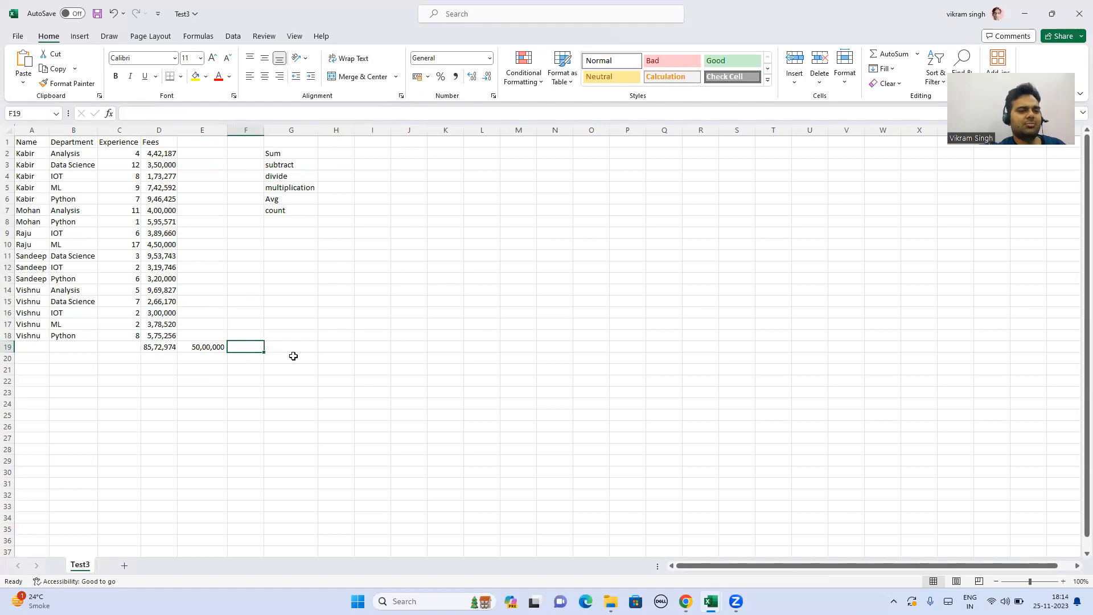
text(=)
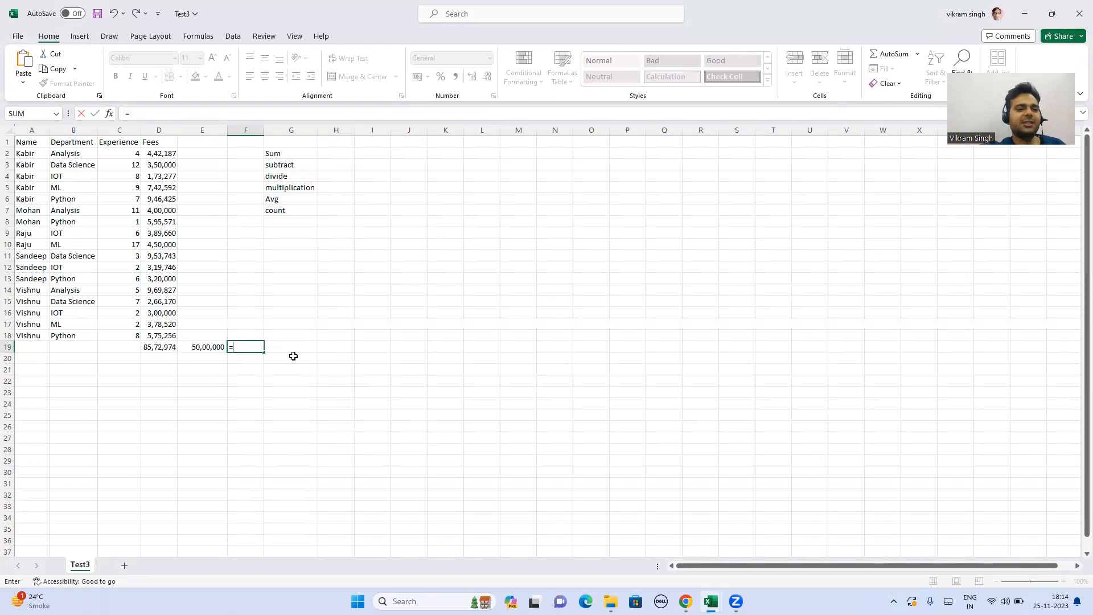
key(Left)
key(Left)
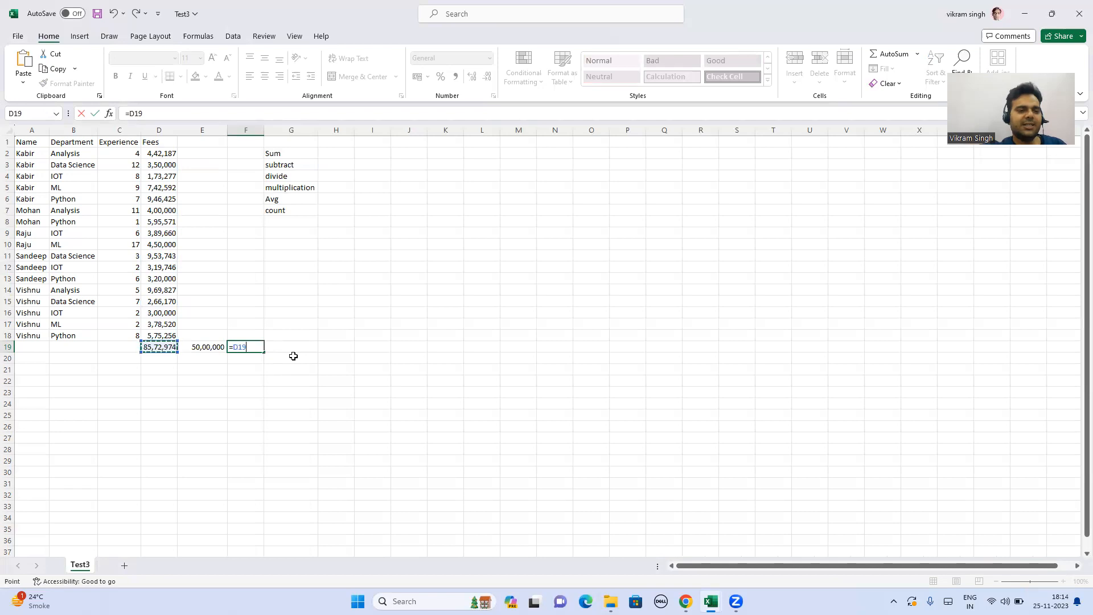
text(-)
key(Left)
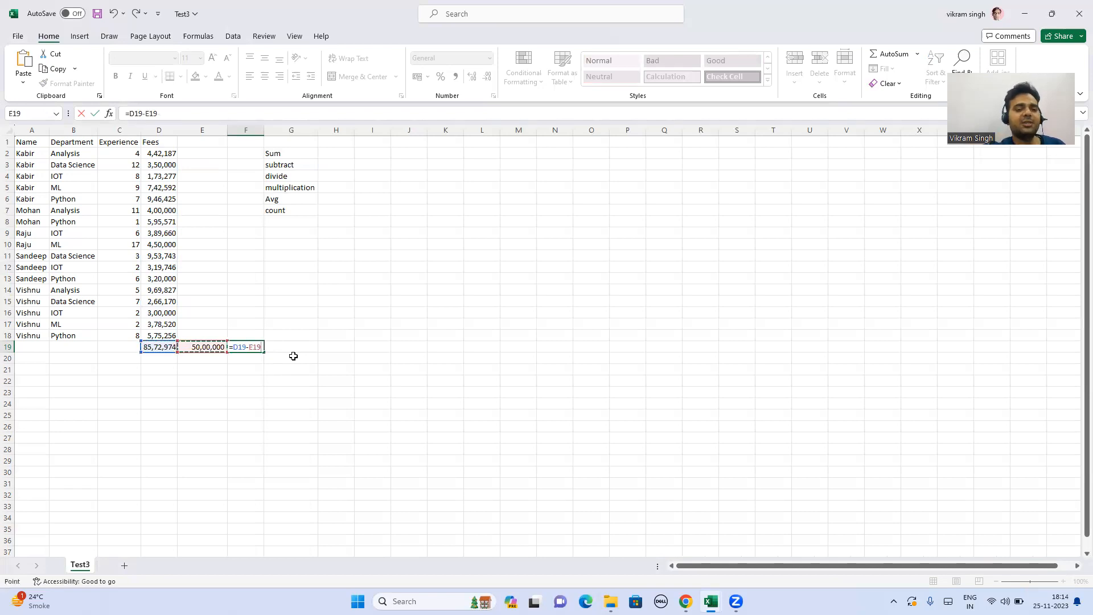
key(Return)
key(Up)
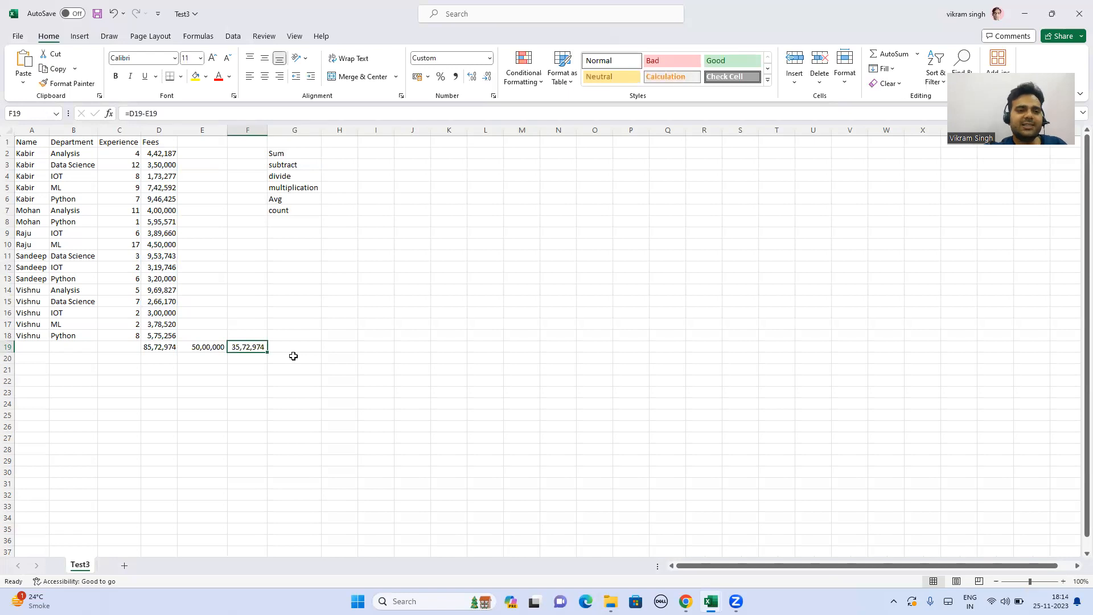
click(146, 113)
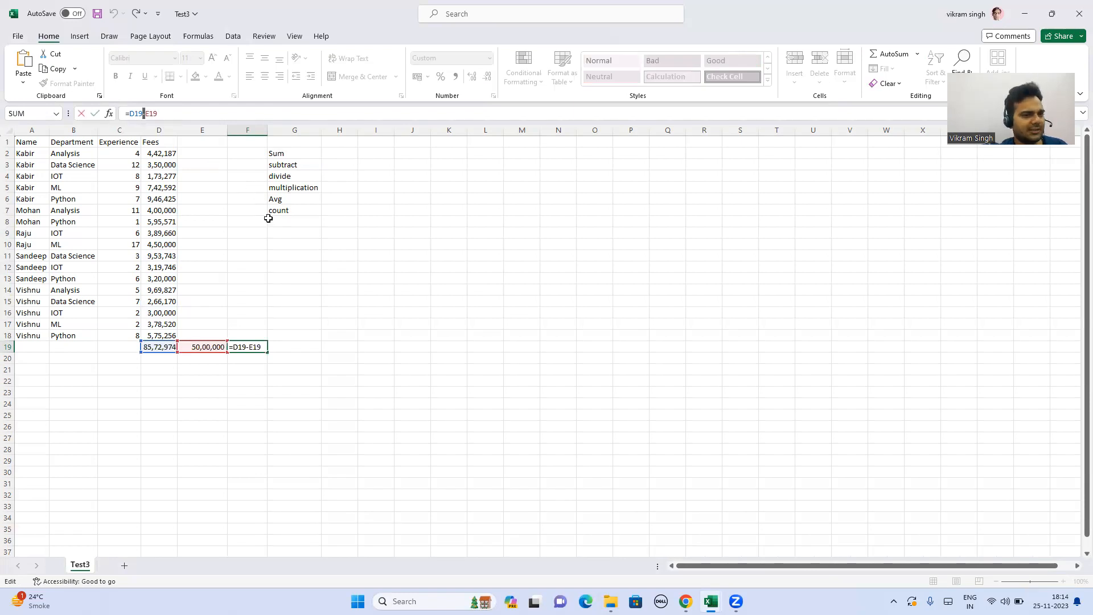
key(Return)
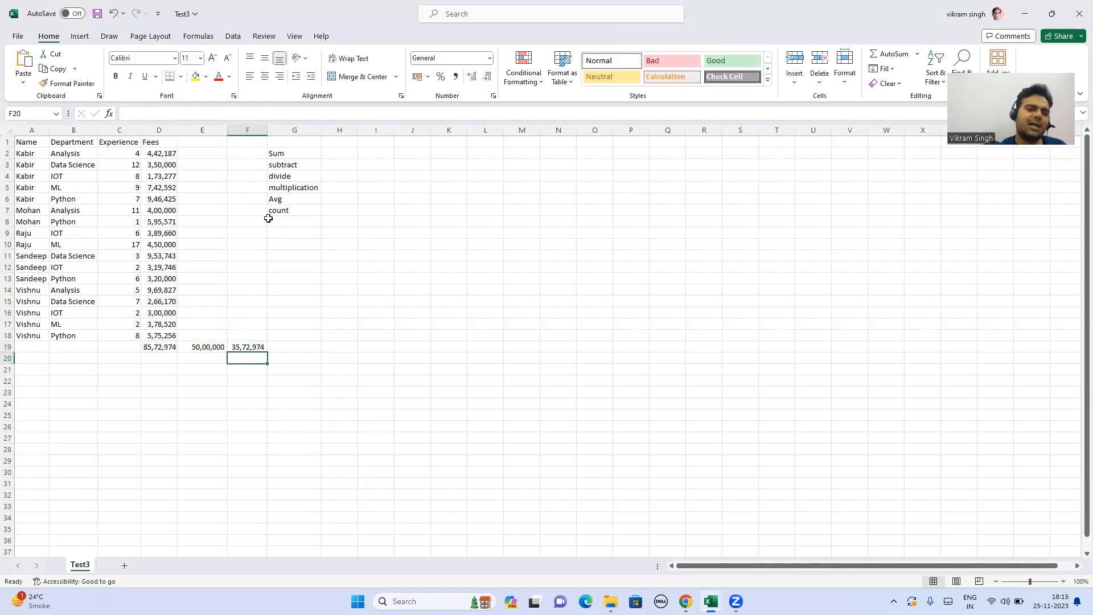
Cross-check the subtraction in cell E20 with the formula =E19+F19 and clear that cell.
key(Left)
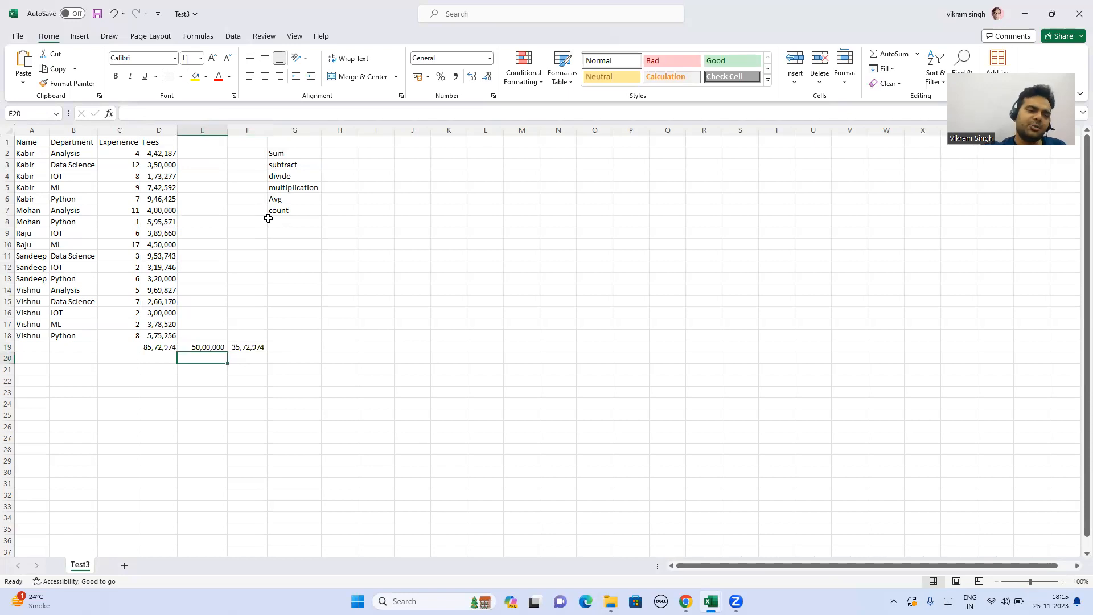
text(=)
key(Up)
text(+)
key(Up)
key(Right)
key(Return)
key(Up)
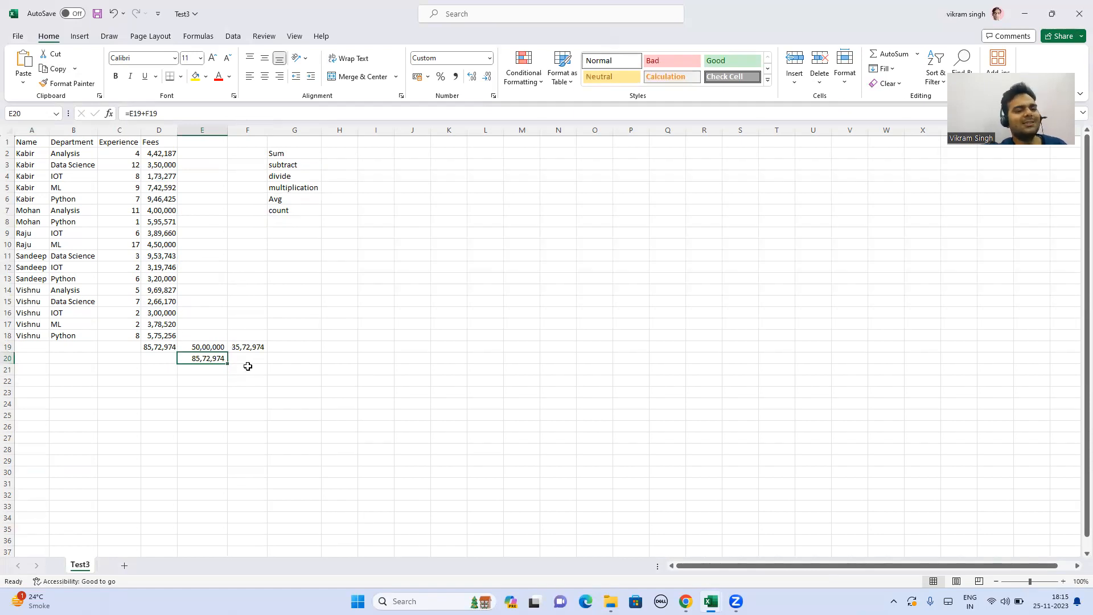
key(Delete)
Review the Fees total, the deducted amount and the subtraction formula across D19 to F19.
key(Up)
key(Left)
key(Right)
key(Right)
key(Left)
key(Left)
key(Right)
key(Right)
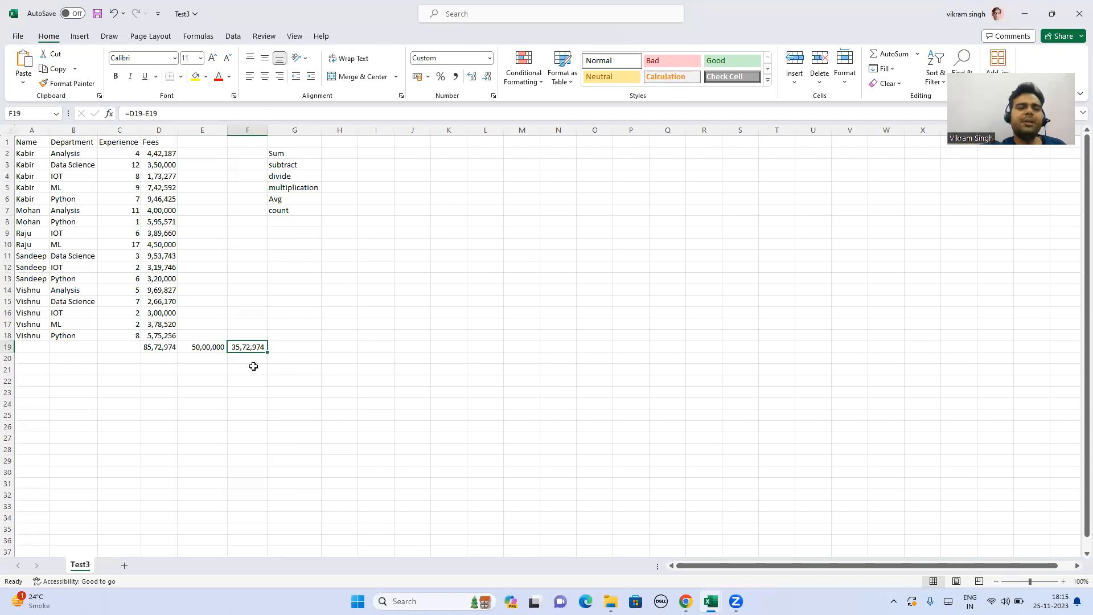
key(Down)
key(Up)
key(Right)
key(Left)
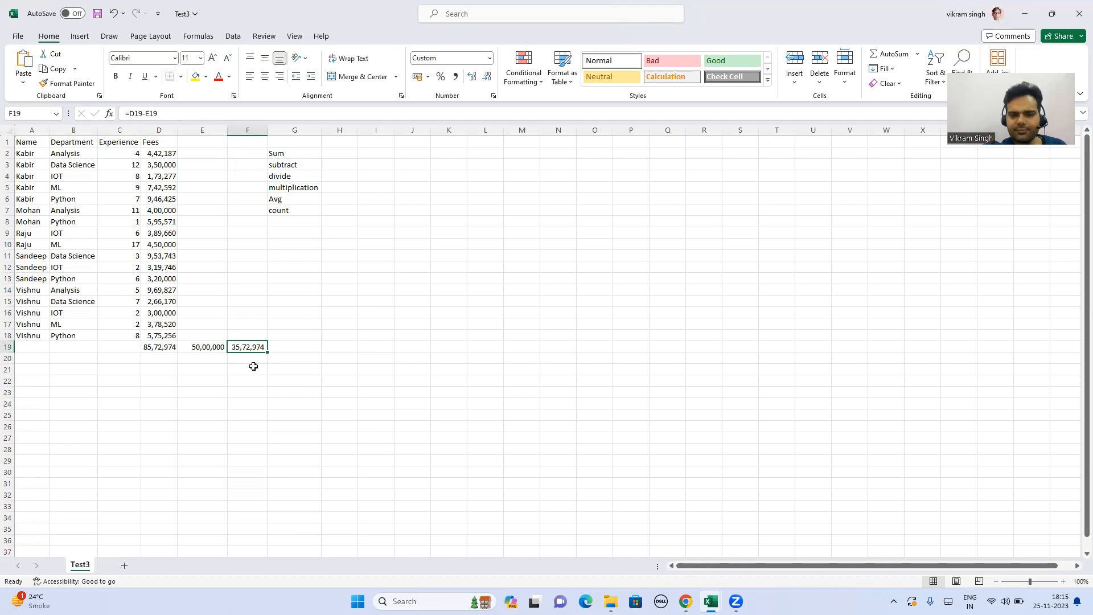
Begin a formula in cell G20, one row below the subtraction result.
key(Right)
key(Down)
key(Up)
key(Down)
text(=)
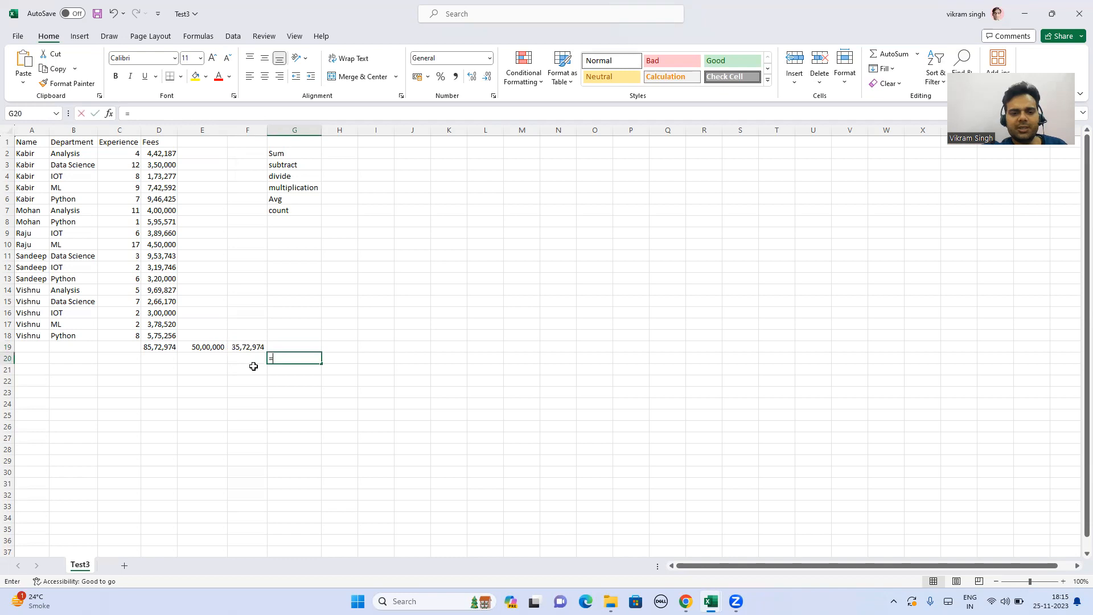
key(Up)
key(Left)
key(Left)
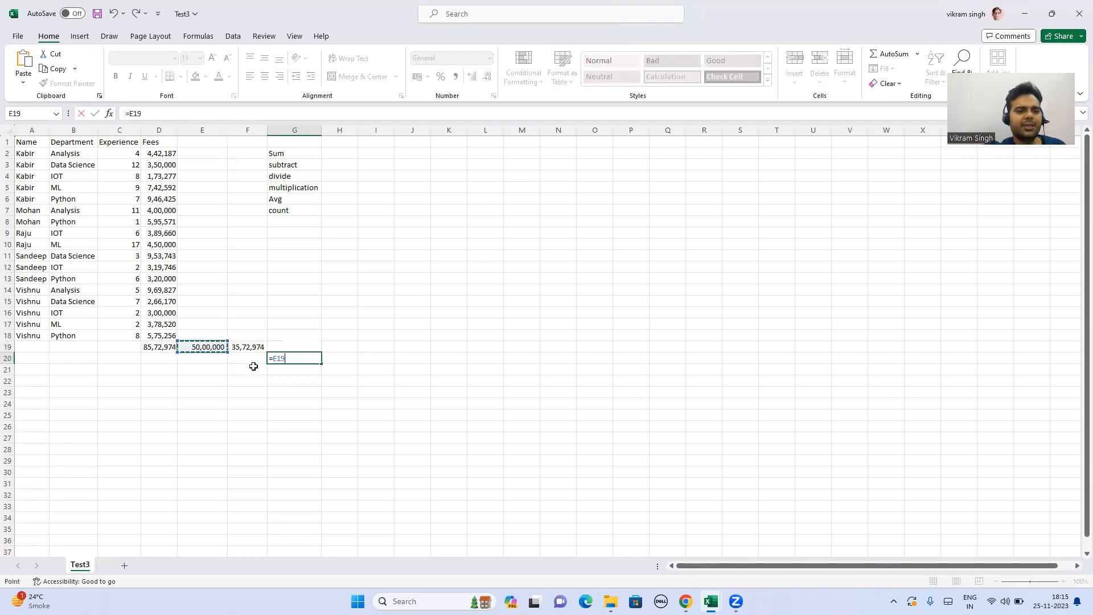
text(/)
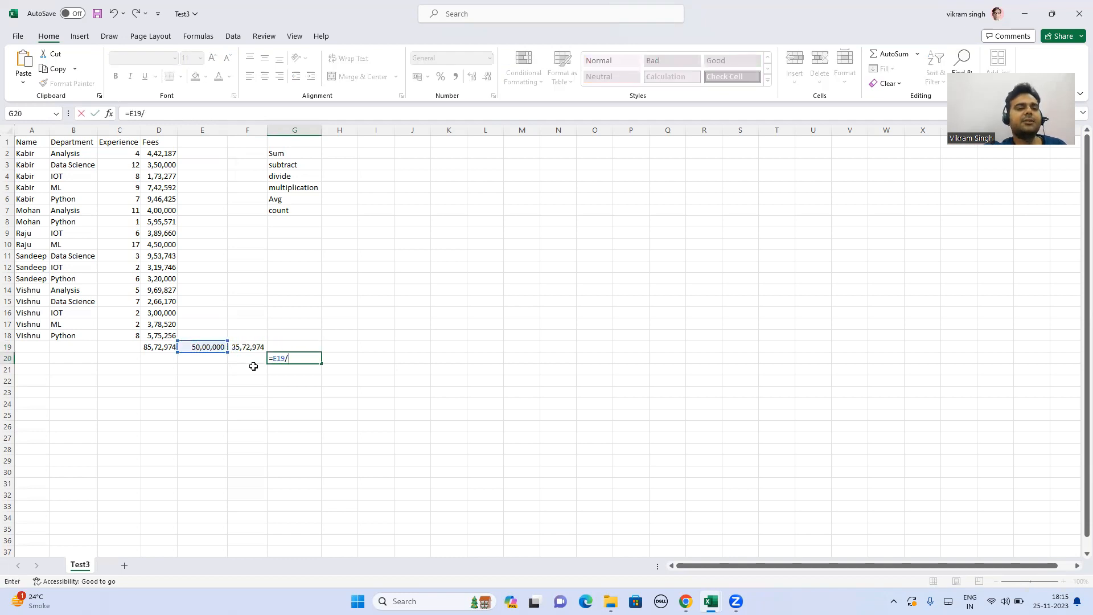
key(BackSpace)
key(BackSpace)
key(BackSpace)
key(BackSpace)
Complete the formula in G20 as =F19/E19 to divide the subtraction result by the amount in E19.
key(Left)
key(Left)
key(Left)
key(Up)
key(Right)
key(Right)
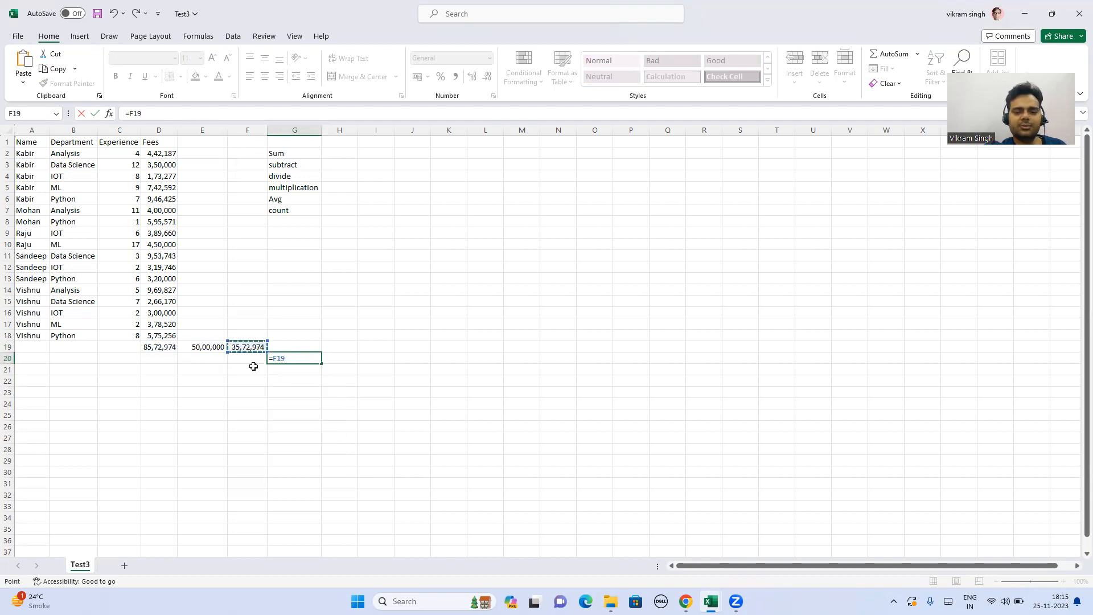
key(Left)
key(Right)
text(/)
key(Left)
key(Left)
key(Up)
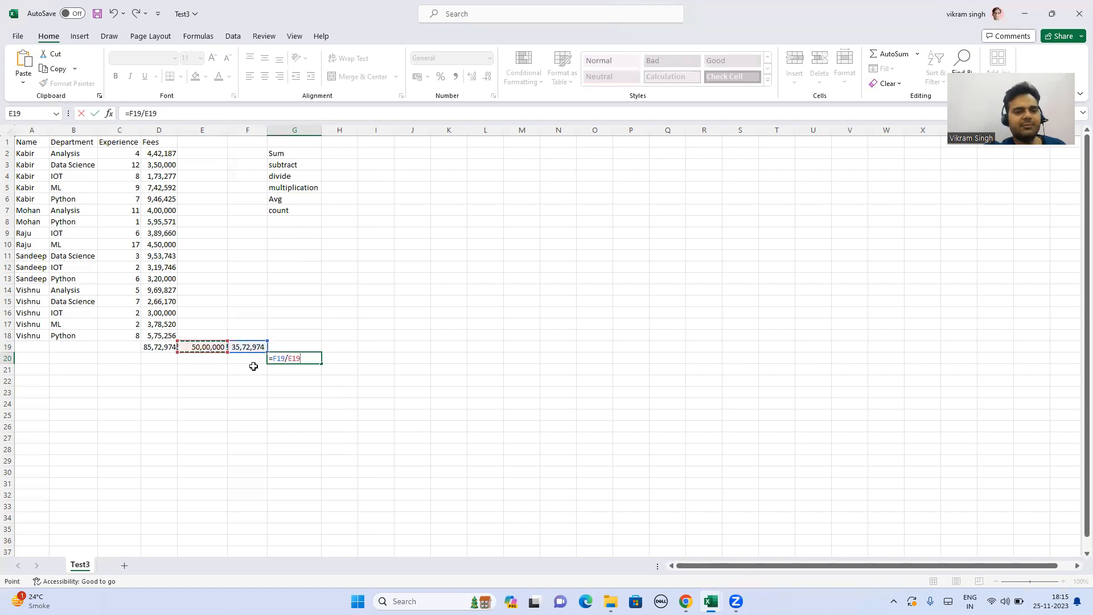
key(ctrl+Return)
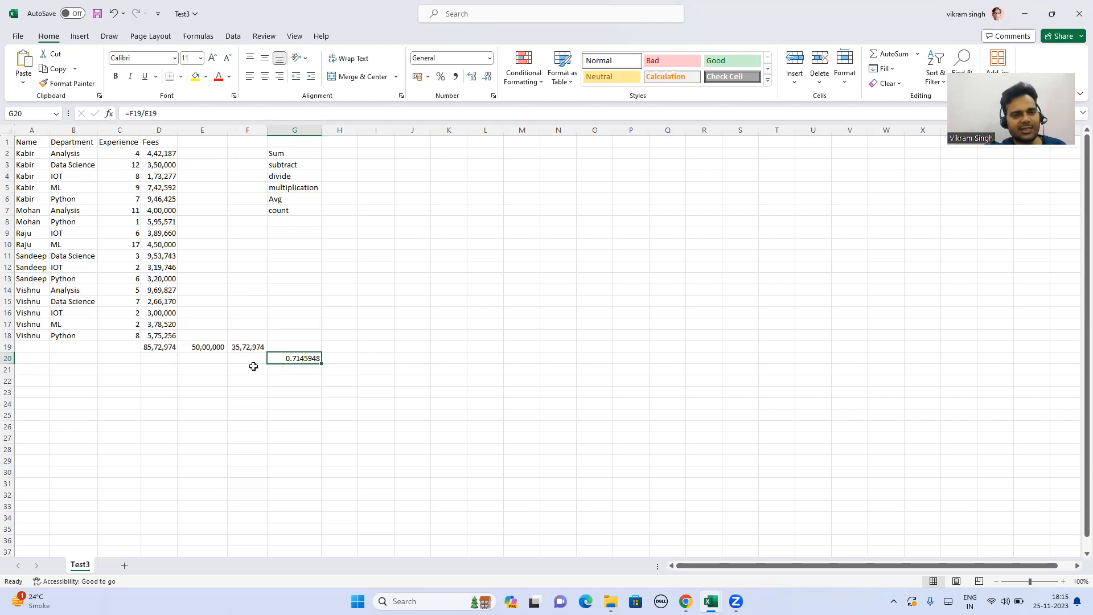
Review the division formula in G20 against its source cells F19 and E19.
key(Up)
key(Left)
key(Left)
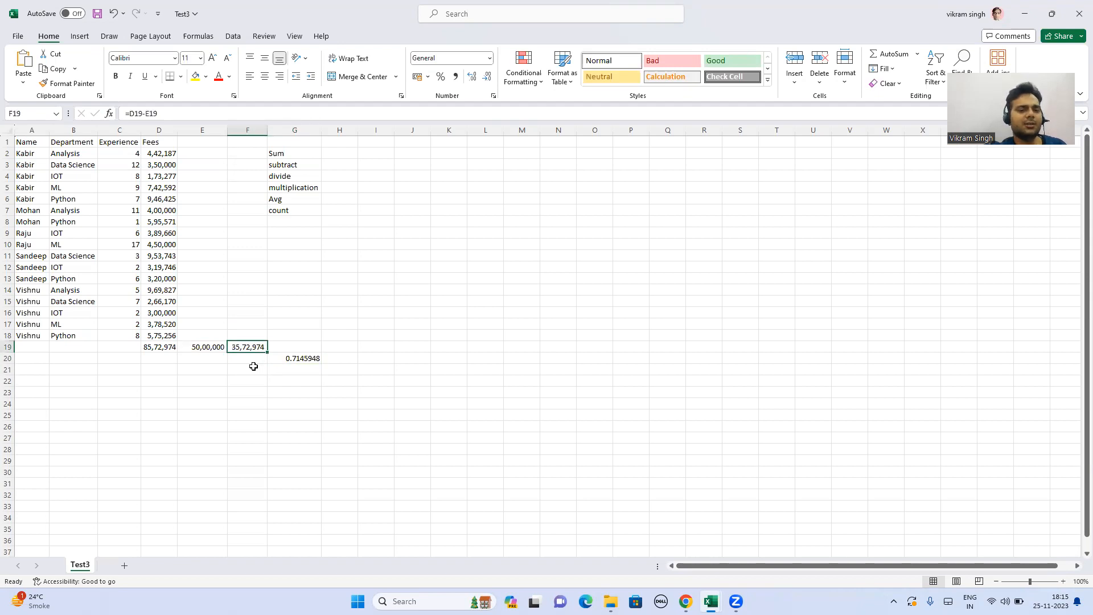
key(Right)
key(Right)
key(Down)
key(Down)
key(Up)
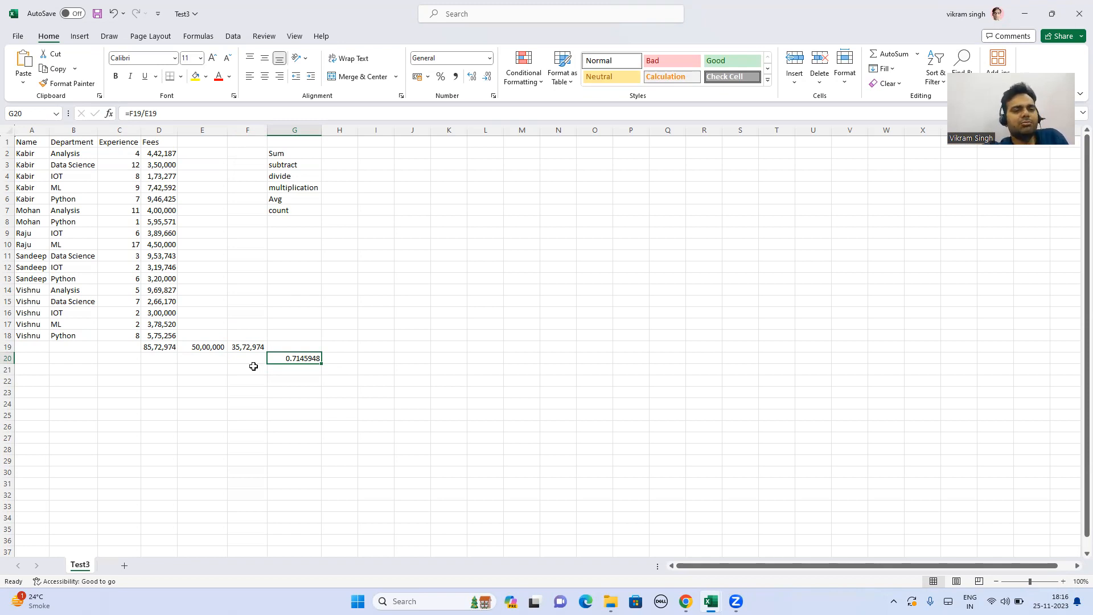
key(Up)
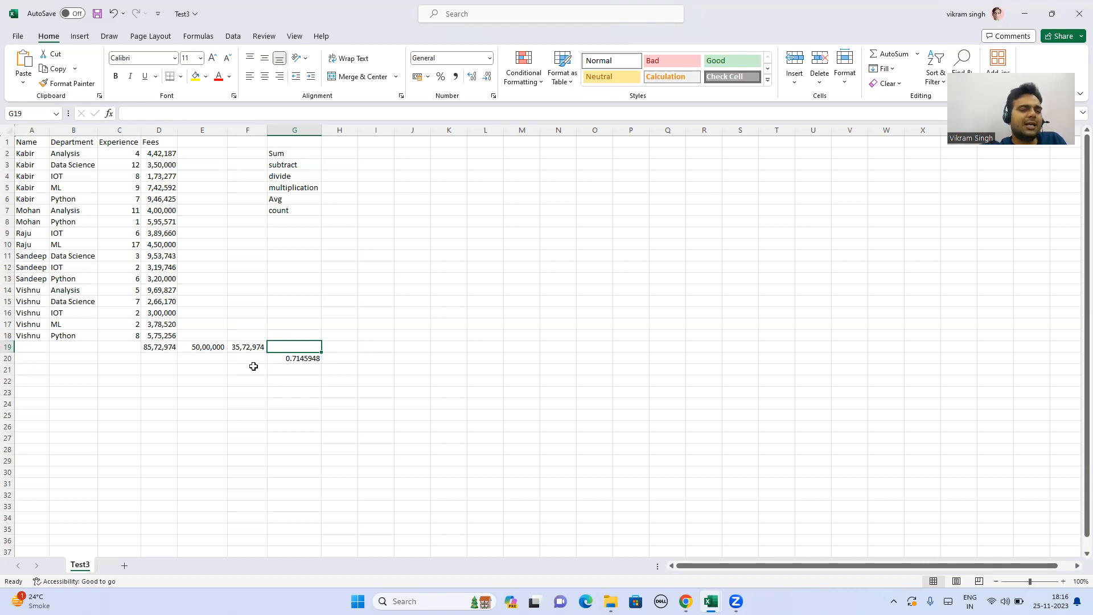
key(Down)
key(Up)
key(Left)
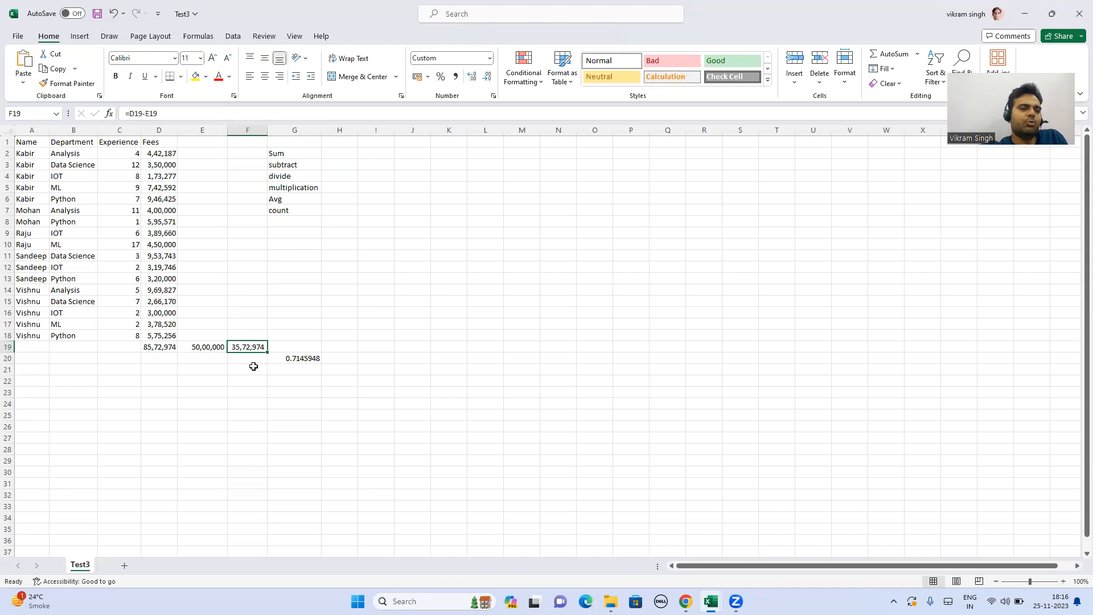
key(Left)
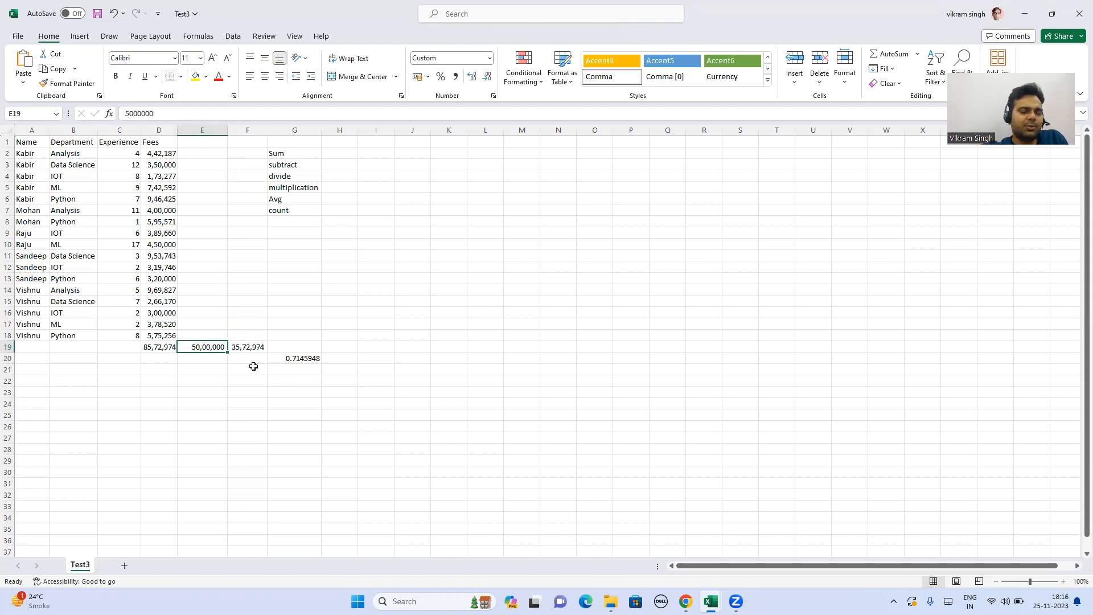
Enter =E19*G20 in cell H19 to multiply the amount in E19 by the division result.
key(Right)
key(Right)
key(Down)
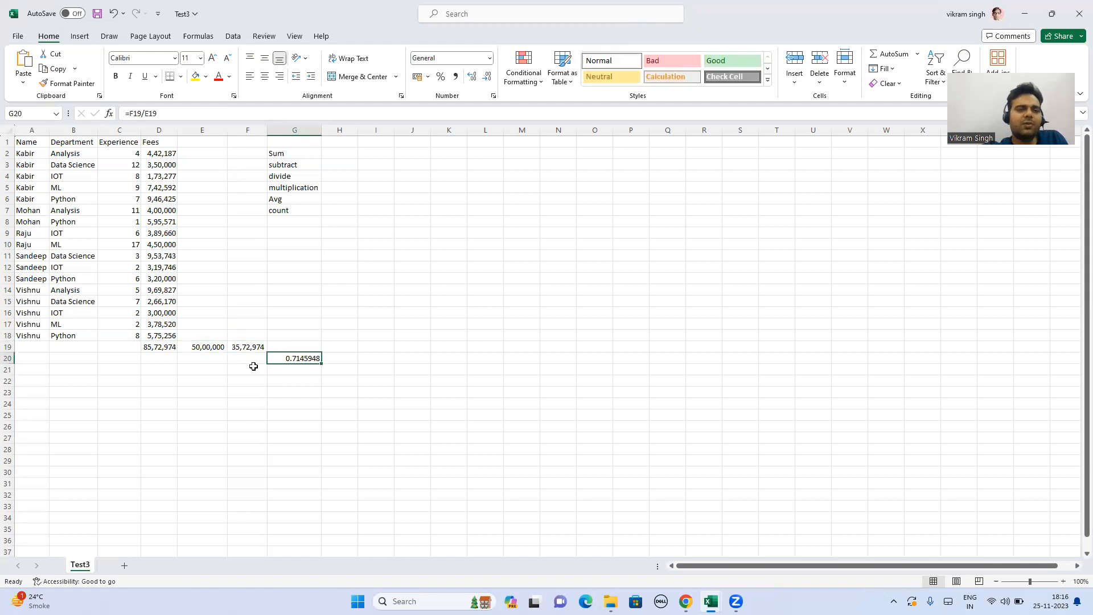
key(Right)
key(Up)
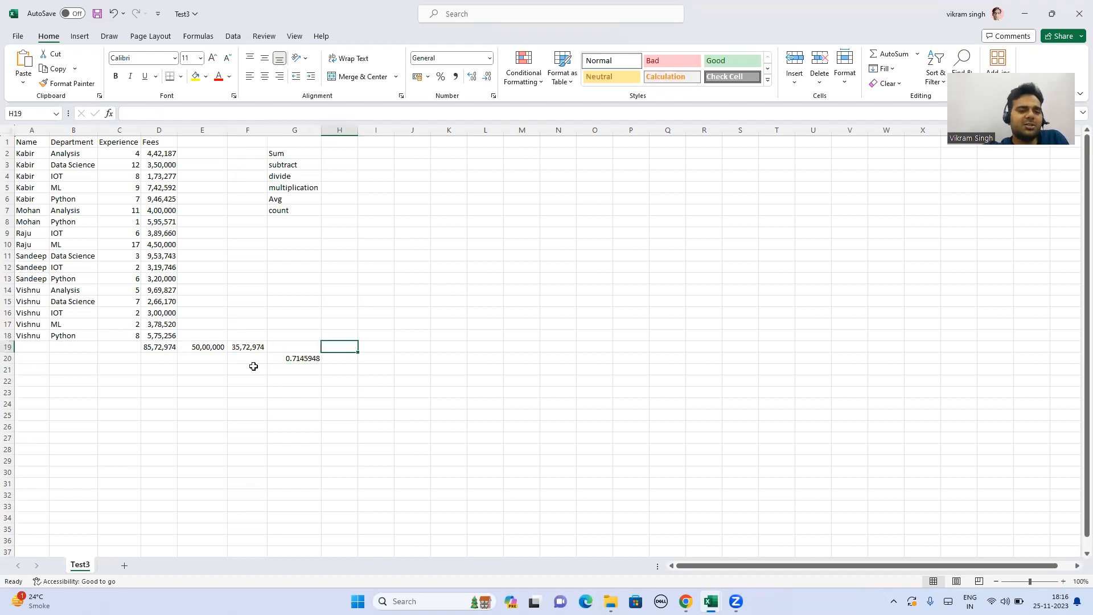
text(=)
key(Left)
key(Left)
key(Left)
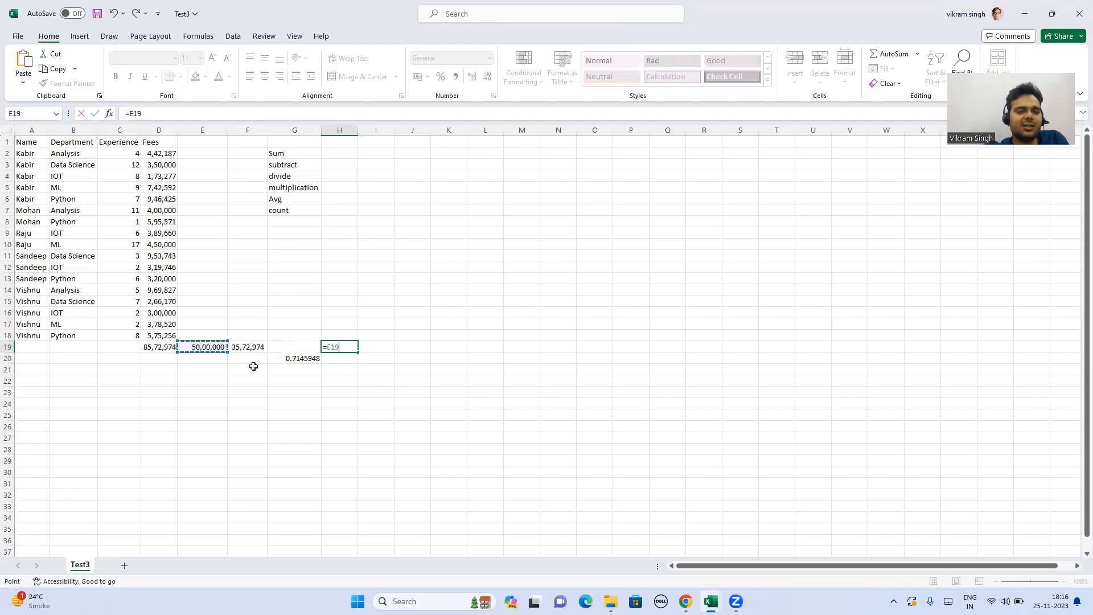
text(*)
key(Down)
key(Left)
key(Return)
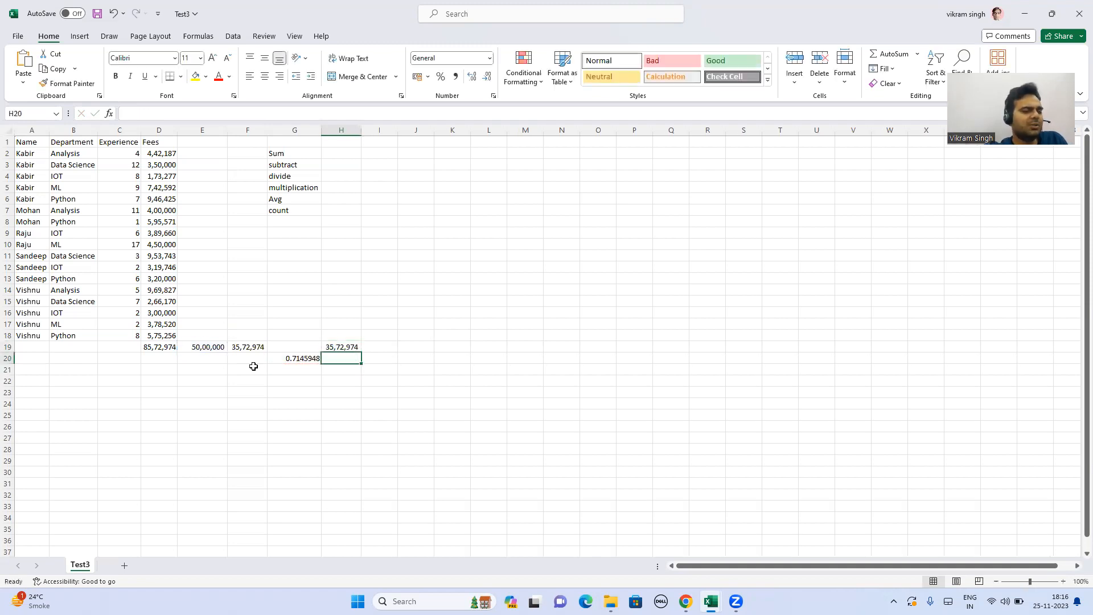
Review the multiplication formula in H19 against its source cells E19 and G20.
key(Up)
key(Left)
key(Left)
key(Left)
key(Down)
key(Right)
key(Right)
key(Up)
key(Right)
key(Down)
key(Up)
Enter =AVERAGE(C2:C18) in cell C19 to average the Experience column.
key(Left)
key(Left)
key(Left)
key(Left)
key(Left)
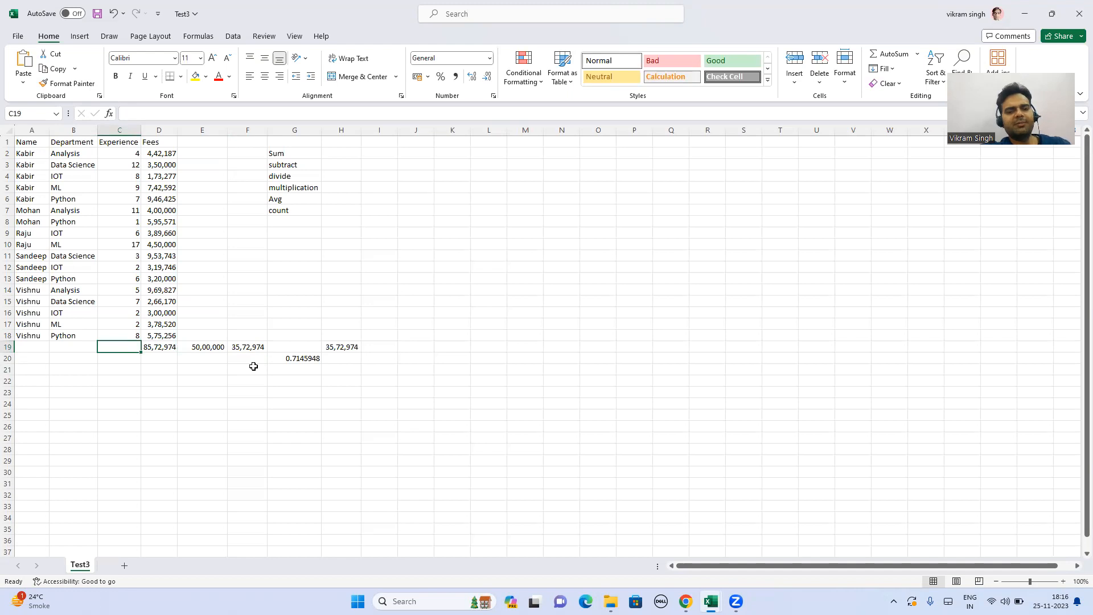
text(=av)
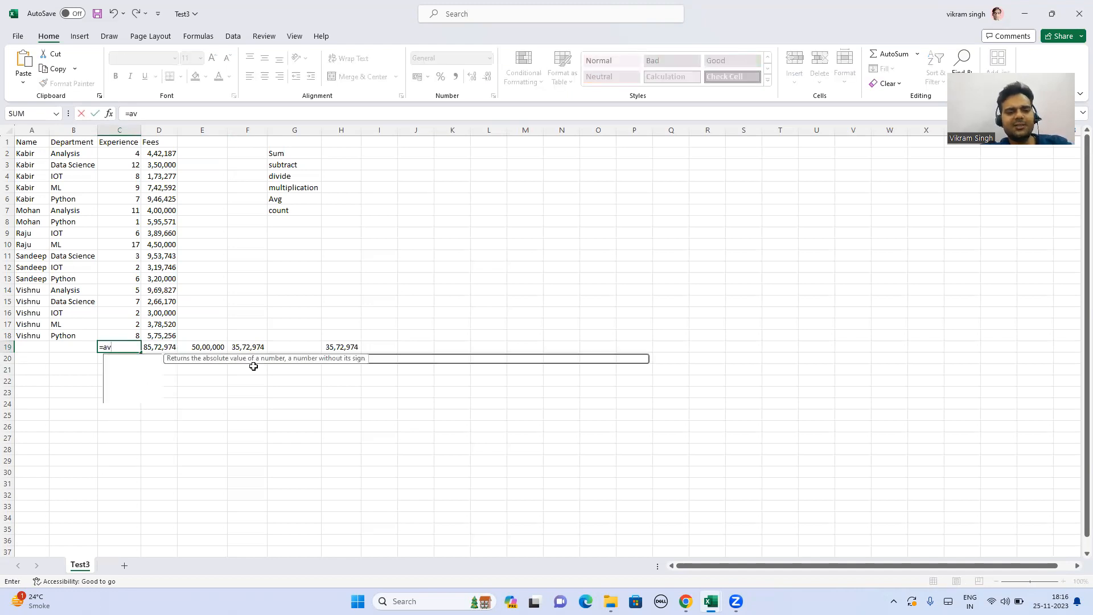
key(Down)
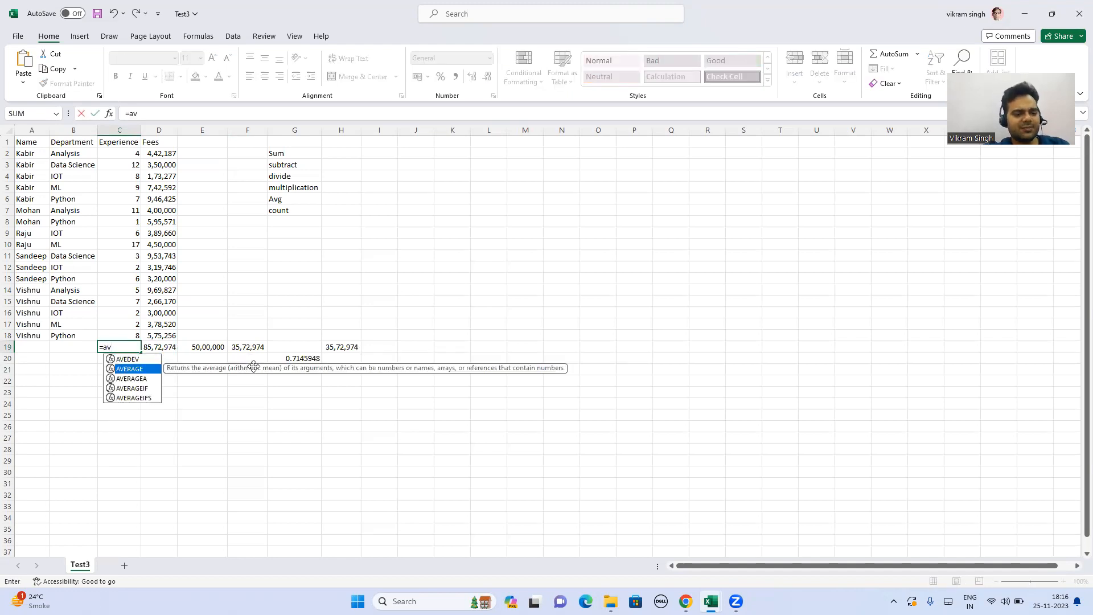
key(Tab)
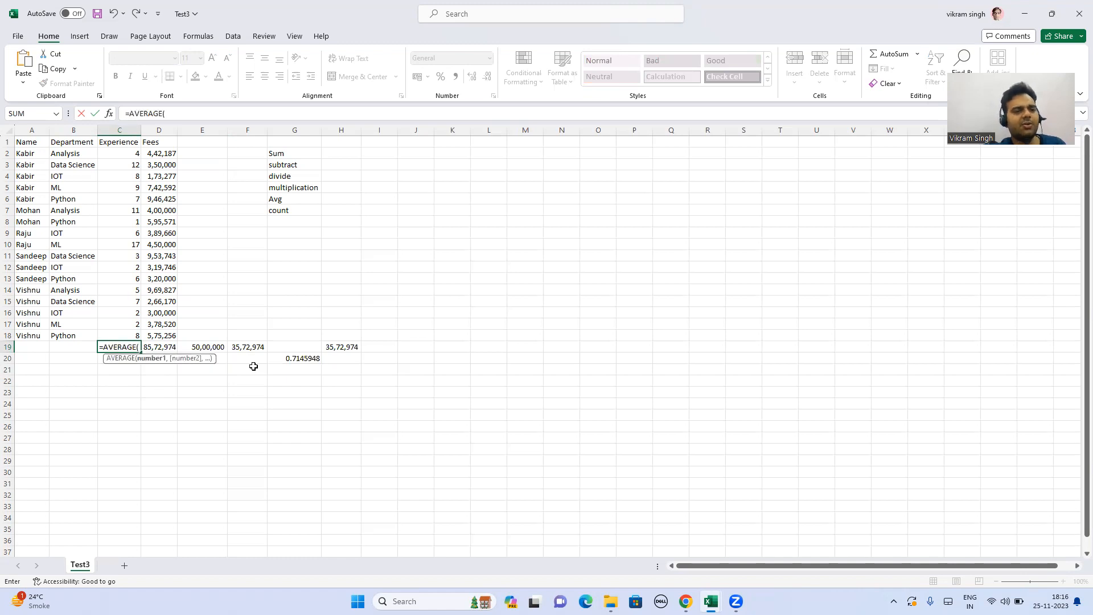
key(Up)
key(shift+Up)
key(shift+Up)
key(shift+Up)
key(shift+Up)
key(shift+Up)
key(shift+Up)
key(shift+Up)
key(shift+Up)
key(shift+Up)
key(shift+Up)
key(shift+Up)
key(shift+Up)
key(shift+Up)
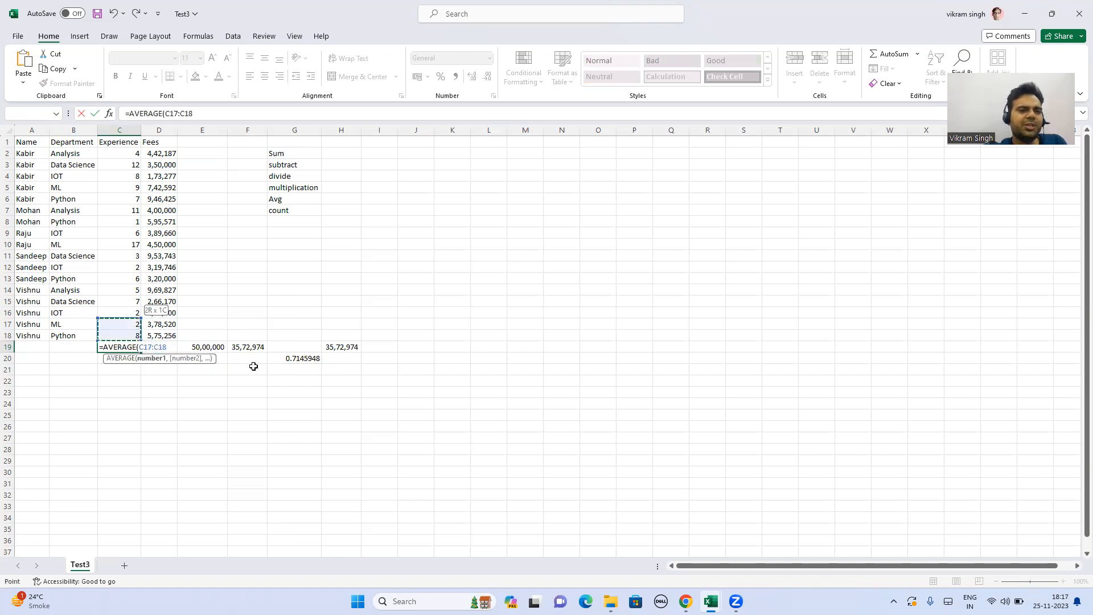
key(shift+Up)
key(shift+Up)
key(shift+Up)
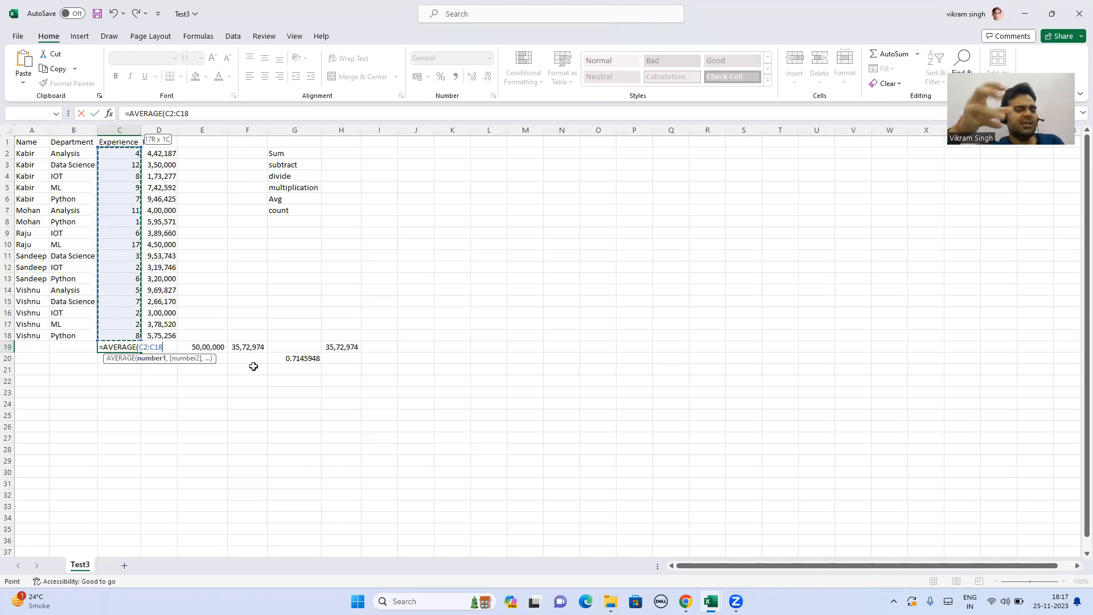
text())
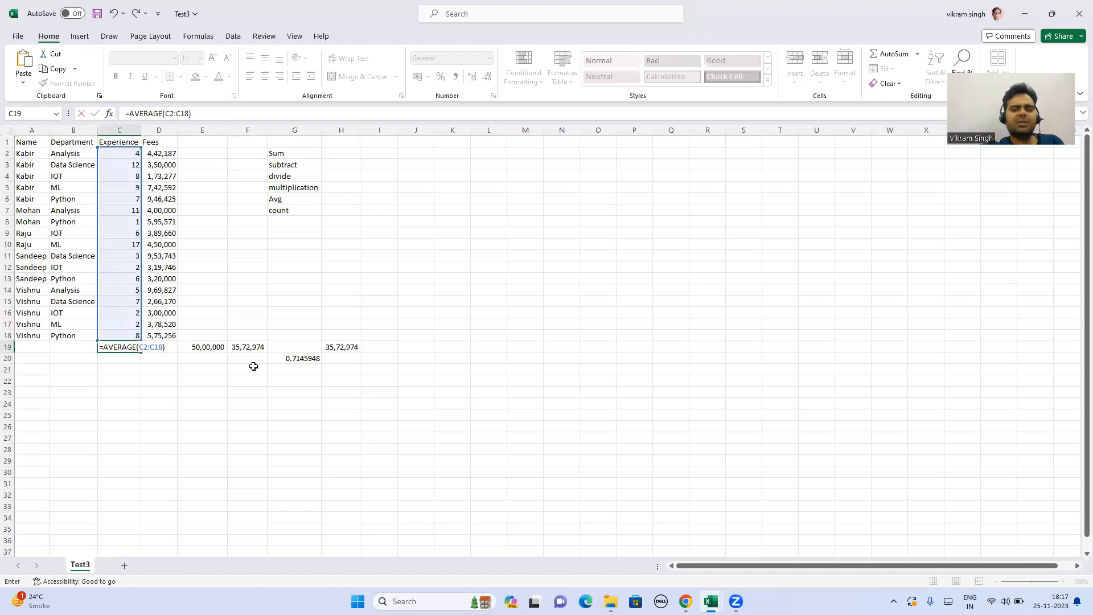
key(Return)
key(Up)
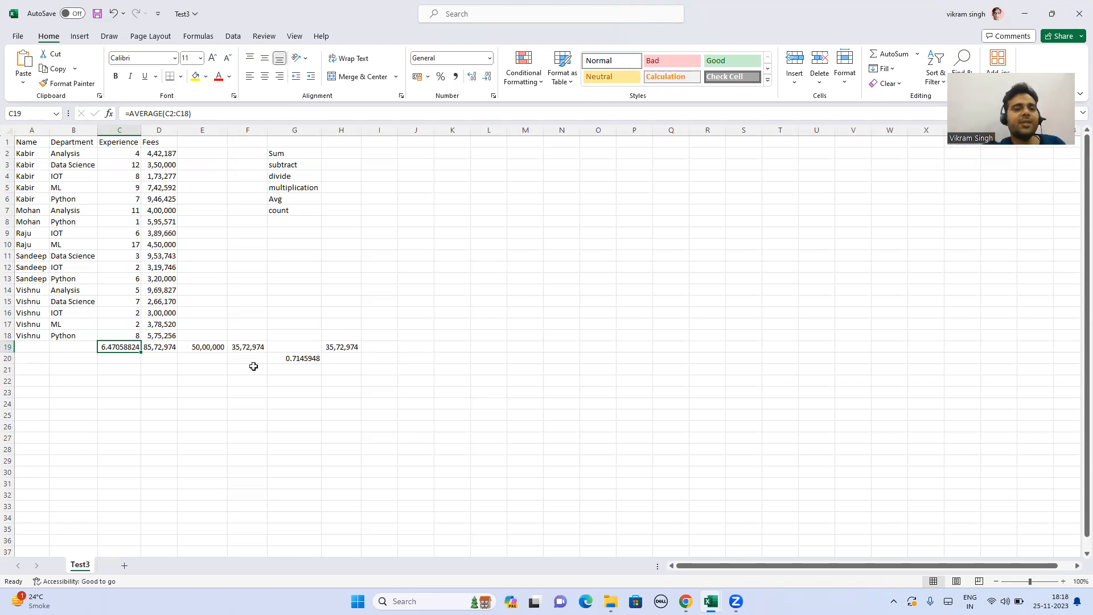
Enter =COUNT(B2:B18) in cell B19, below the Department column.
key(Left)
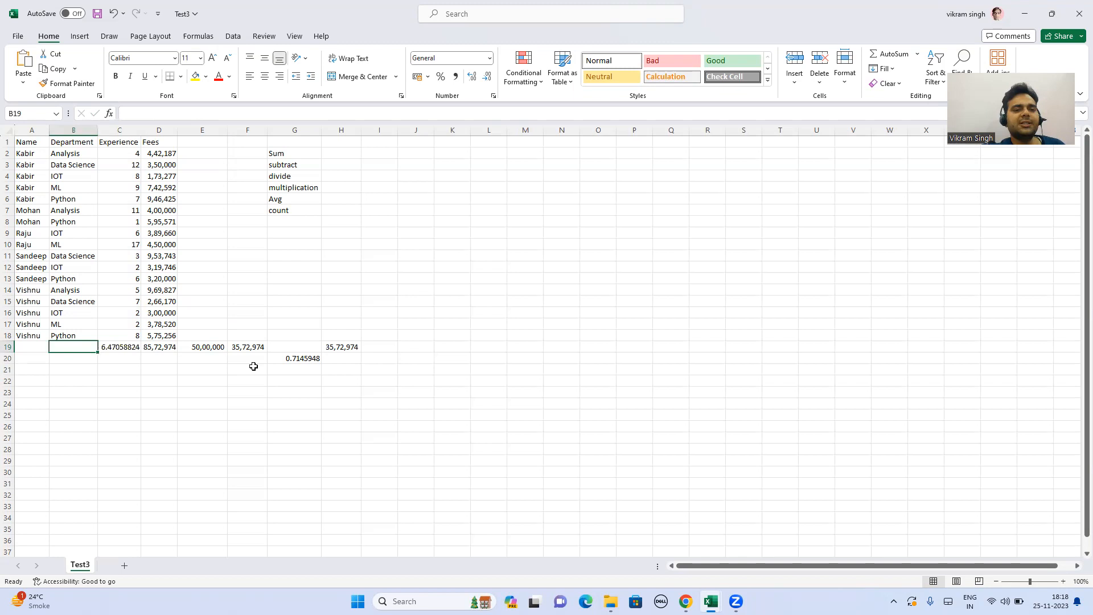
key(Right)
key(Right)
key(Down)
key(Up)
key(Left)
key(Left)
text(=coun)
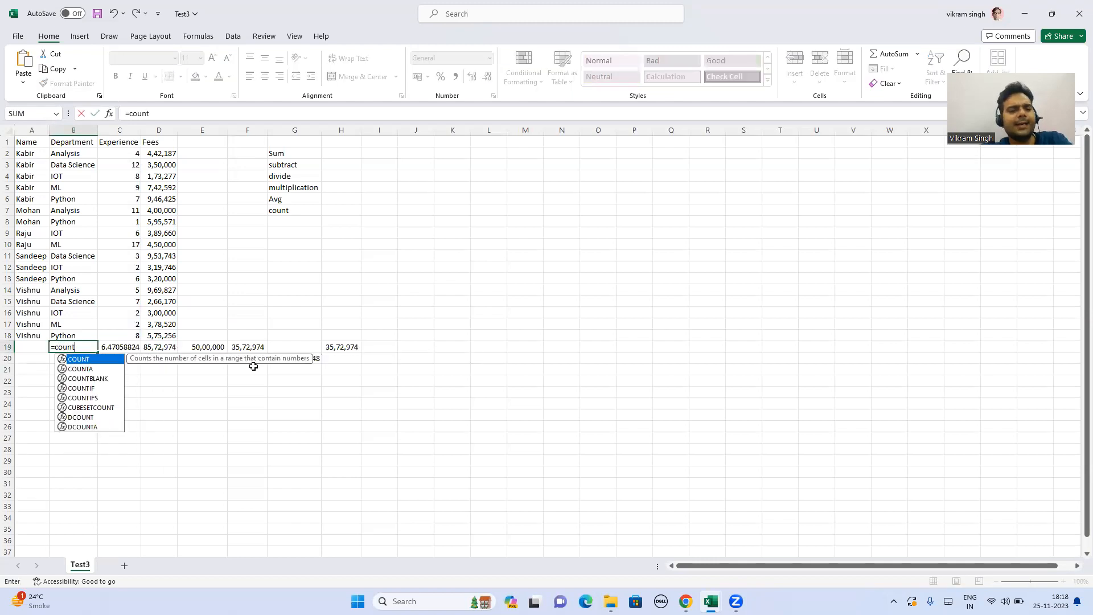
text(t)
key(Tab)
key(Up)
key(shift+Up)
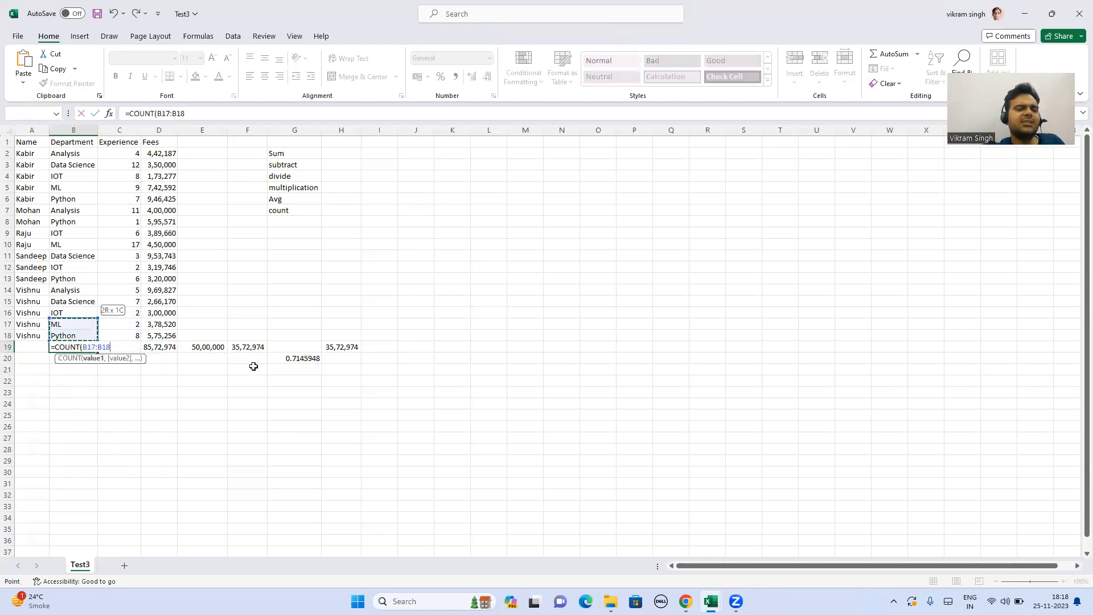
key(shift+Up)
key(shift+Up)
key(shift+Up)
key(shift+Up)
key(shift+Up)
key(shift+Up)
key(shift+Up)
key(shift+Up)
key(shift+Up)
key(shift+Up)
key(shift+Up)
key(shift+Up)
key(shift+Up)
key(shift+Up)
key(shift+Up)
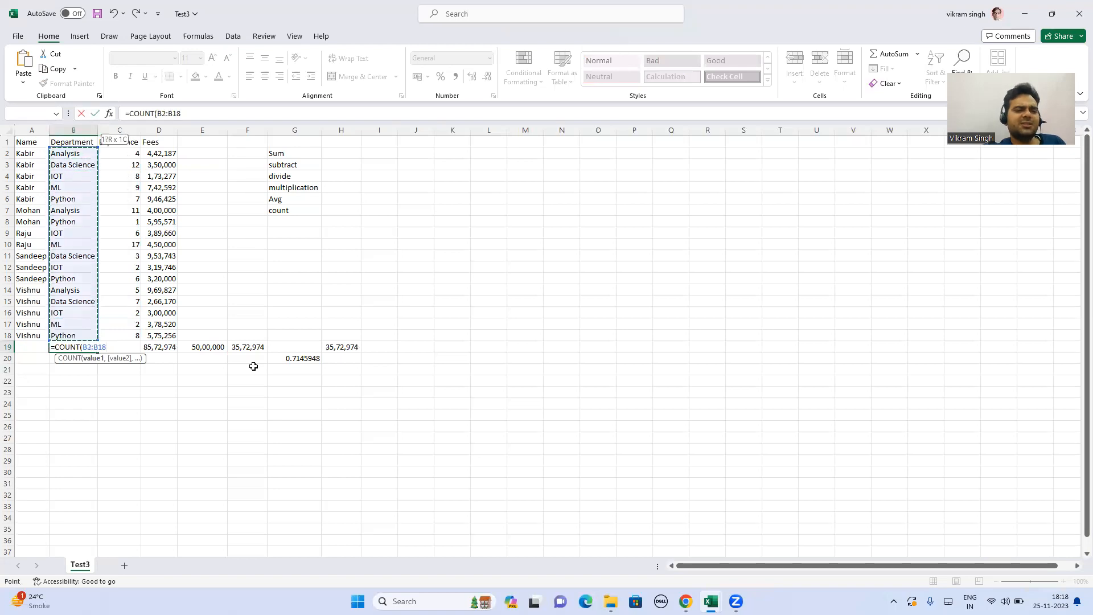
key(ctrl+Return)
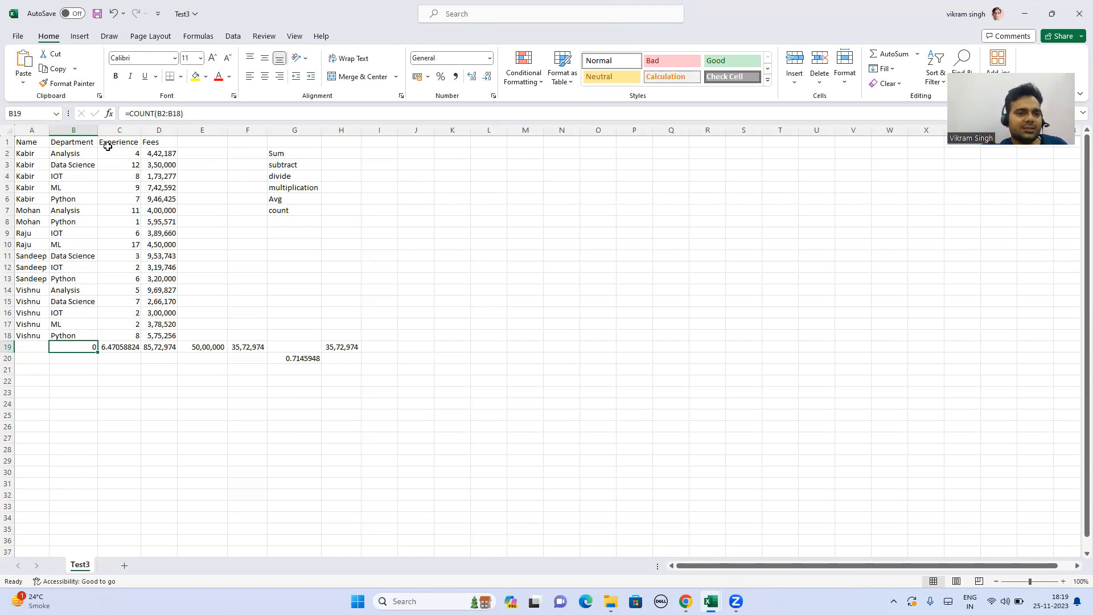
Change the function in B19 to COUNTA so that it counts the non-empty Department cells in B2:B18.
click(153, 114)
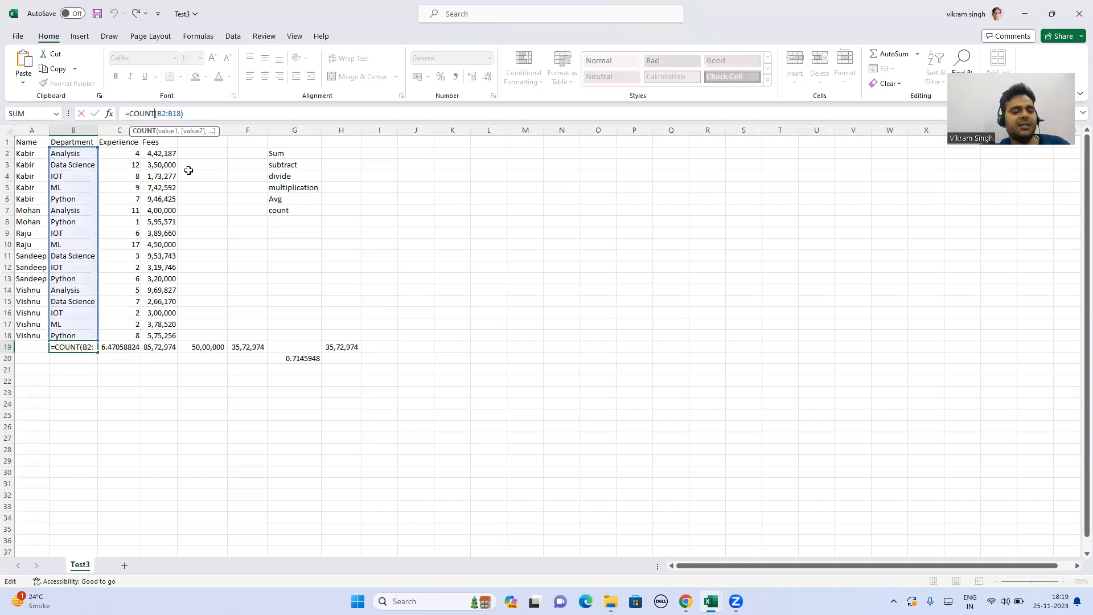
text(A)
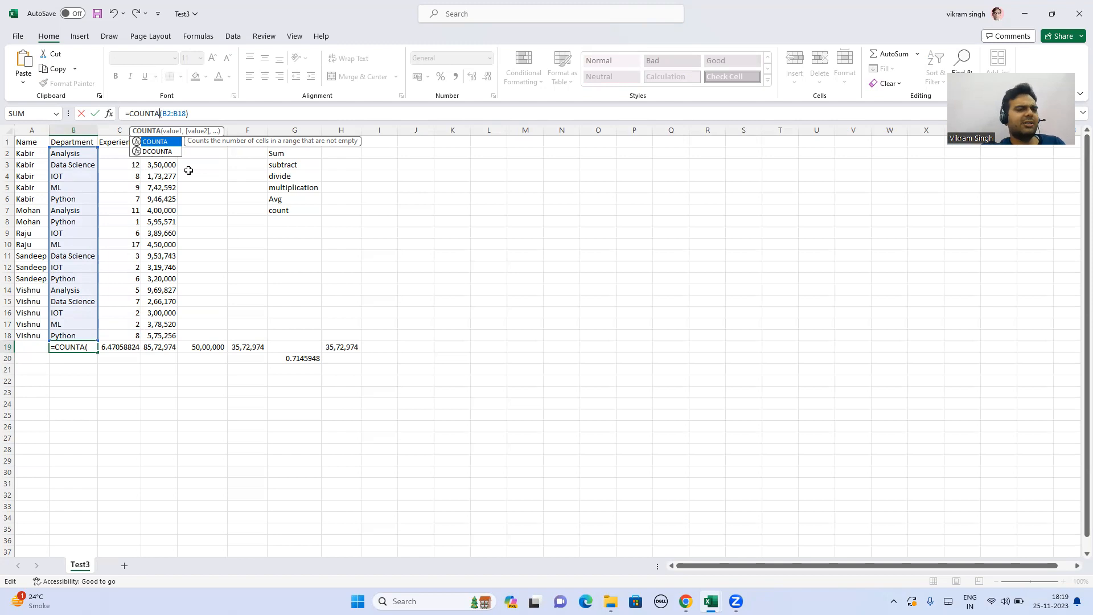
key(Return)
key(Up)
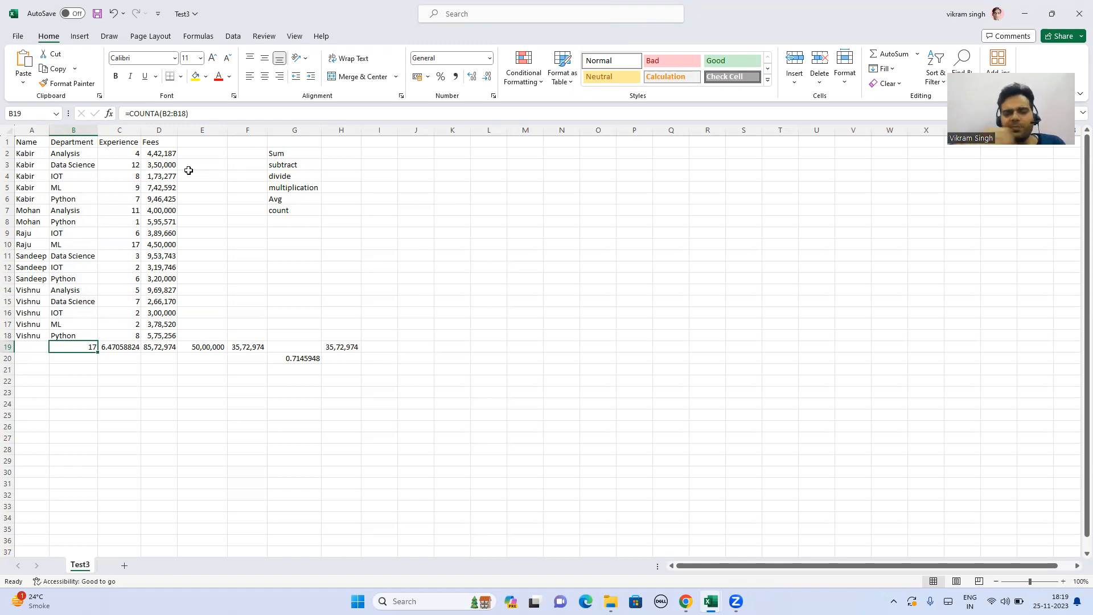
Review the list of operations in G2:G7, from Sum to count, alongside the source data.
click(269, 151)
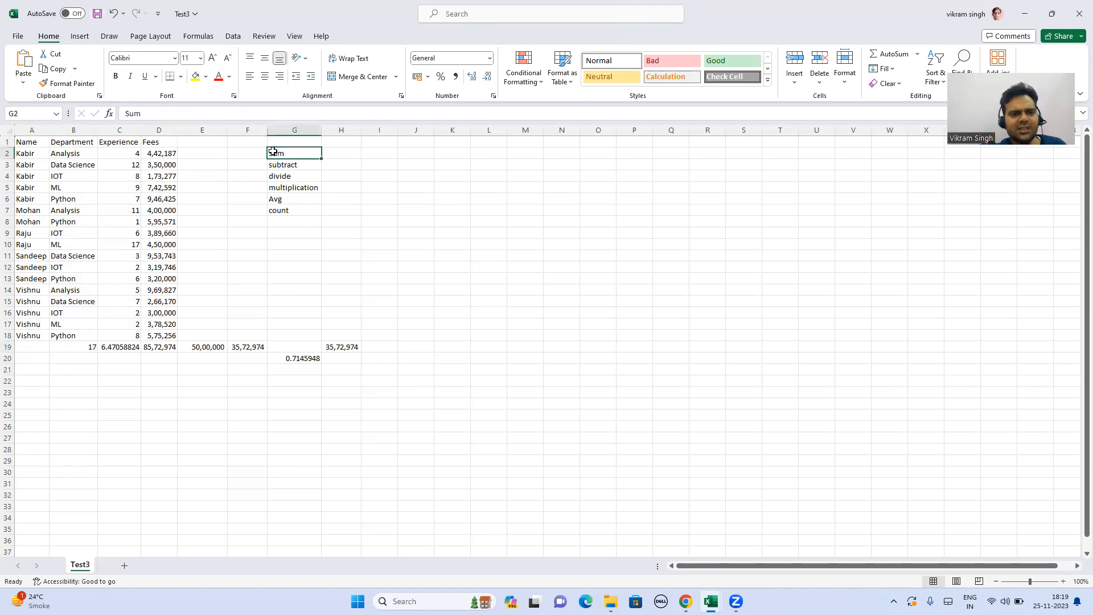
click(280, 165)
click(284, 178)
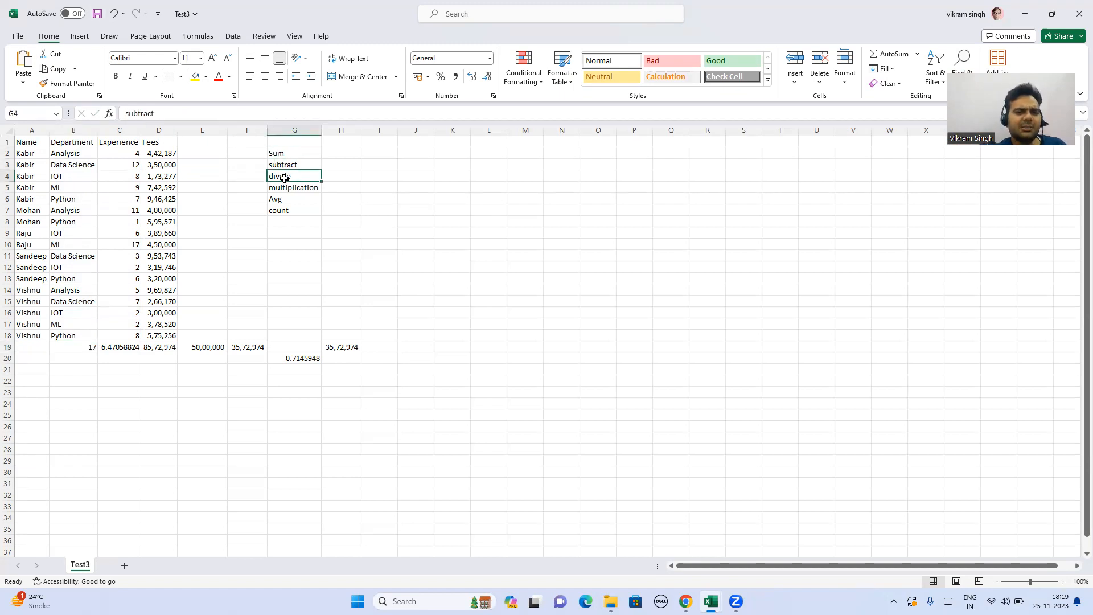
click(280, 189)
click(279, 200)
click(282, 211)
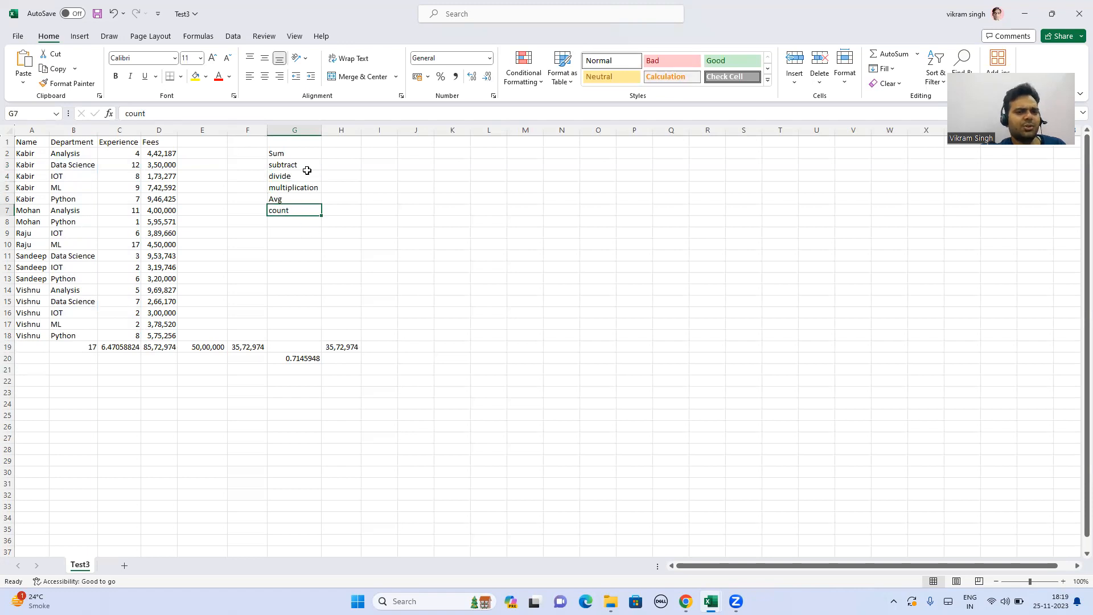
drag(294, 153, 307, 209)
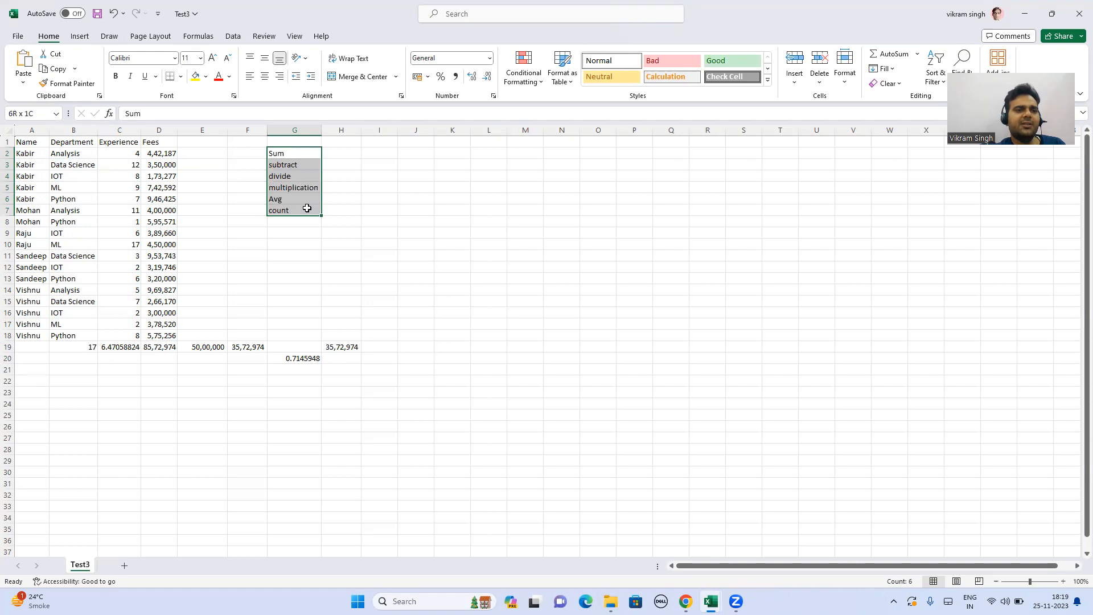
drag(36, 142, 74, 154)
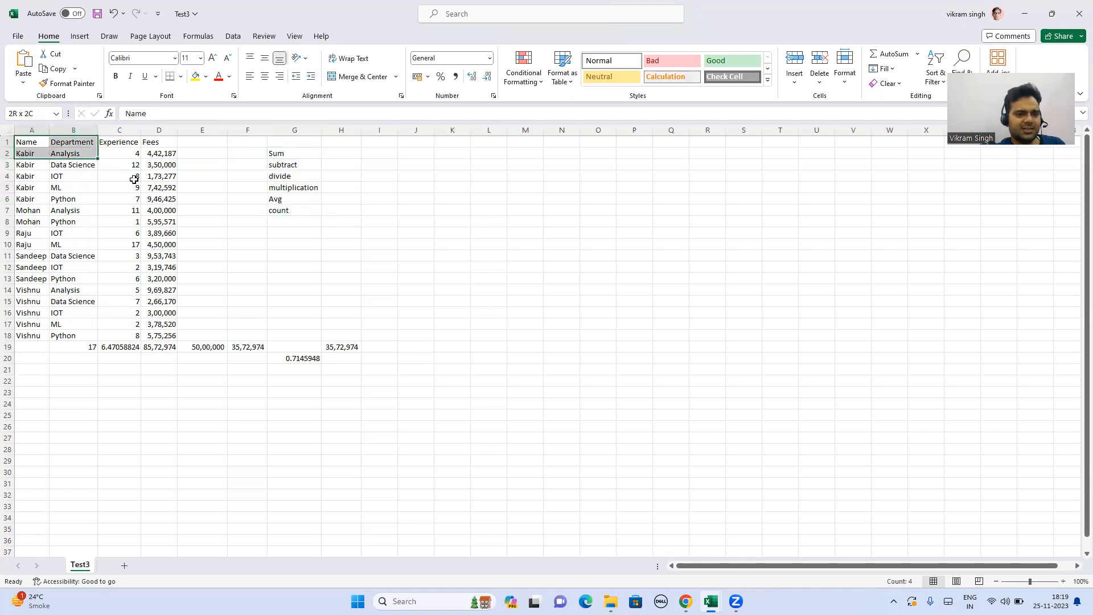
drag(133, 180, 175, 216)
click(287, 158)
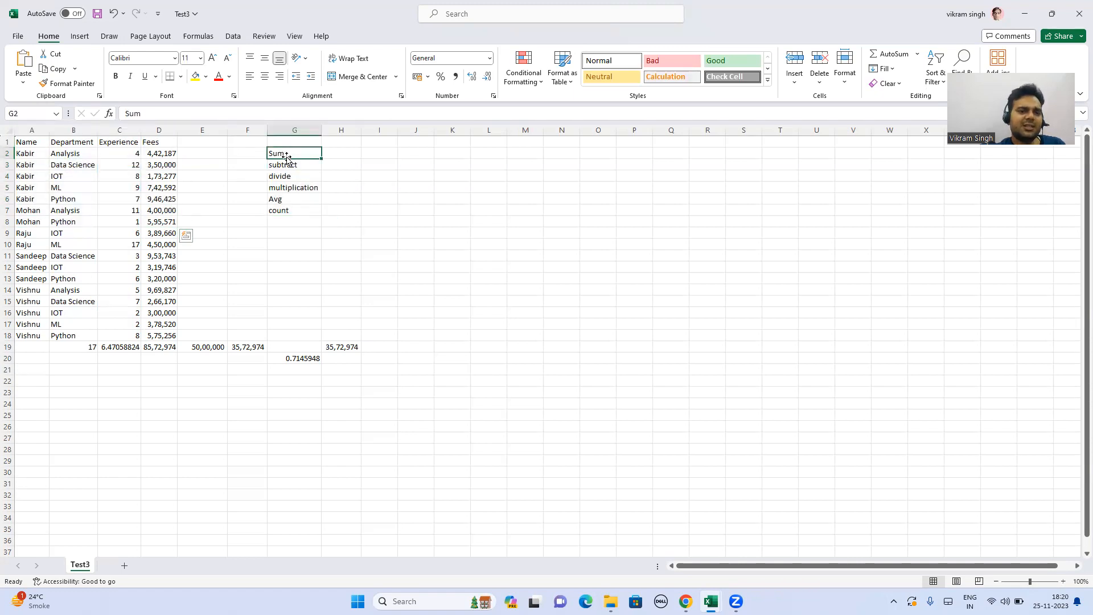
click(296, 166)
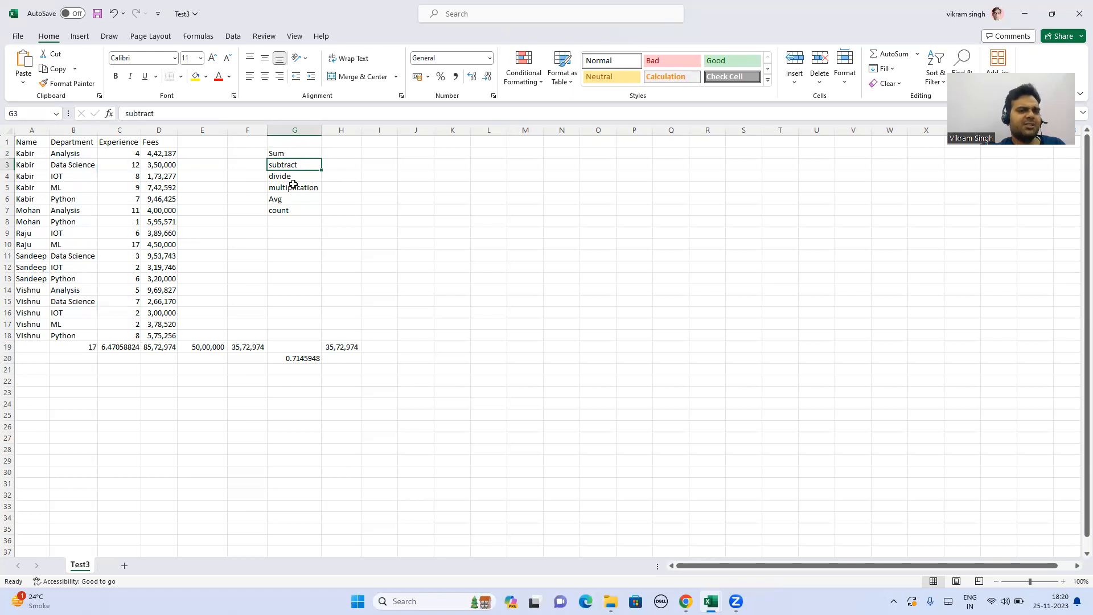
click(293, 177)
click(293, 188)
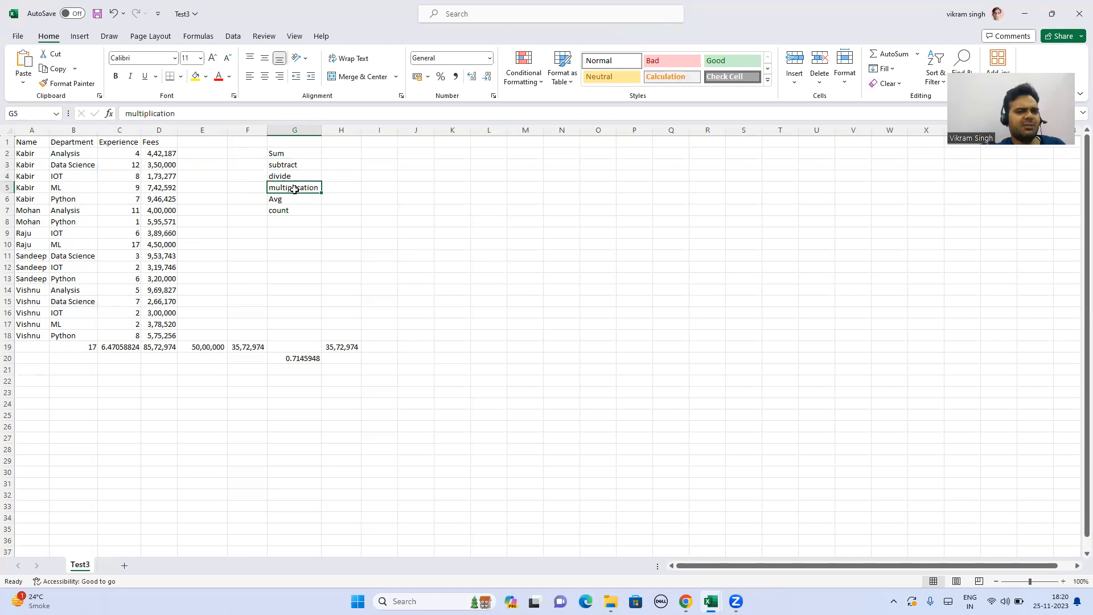
click(291, 199)
click(289, 209)
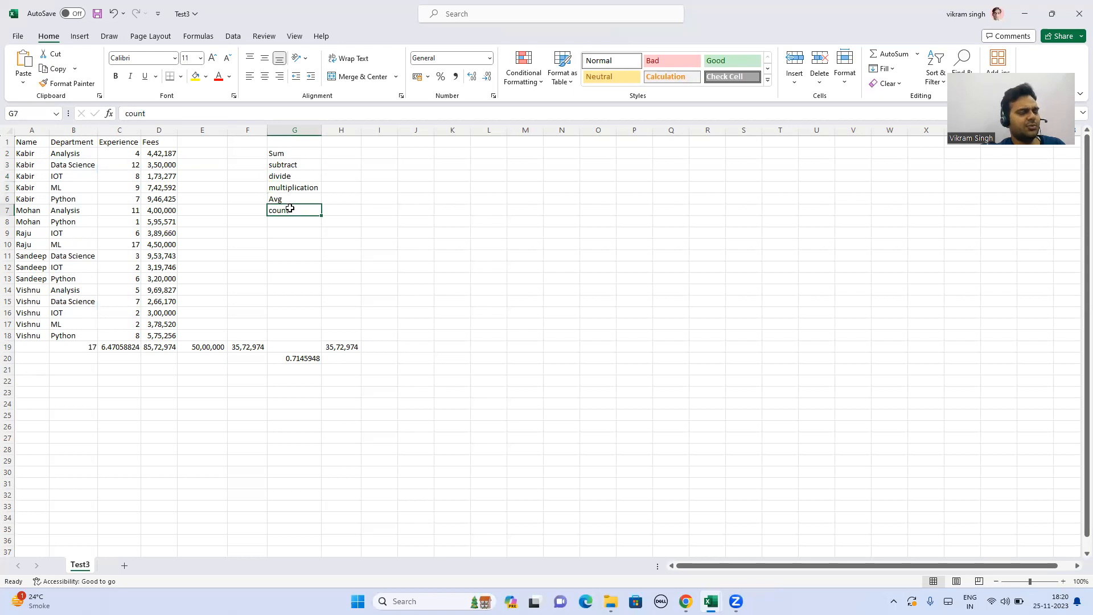
click(284, 155)
drag(284, 159, 283, 209)
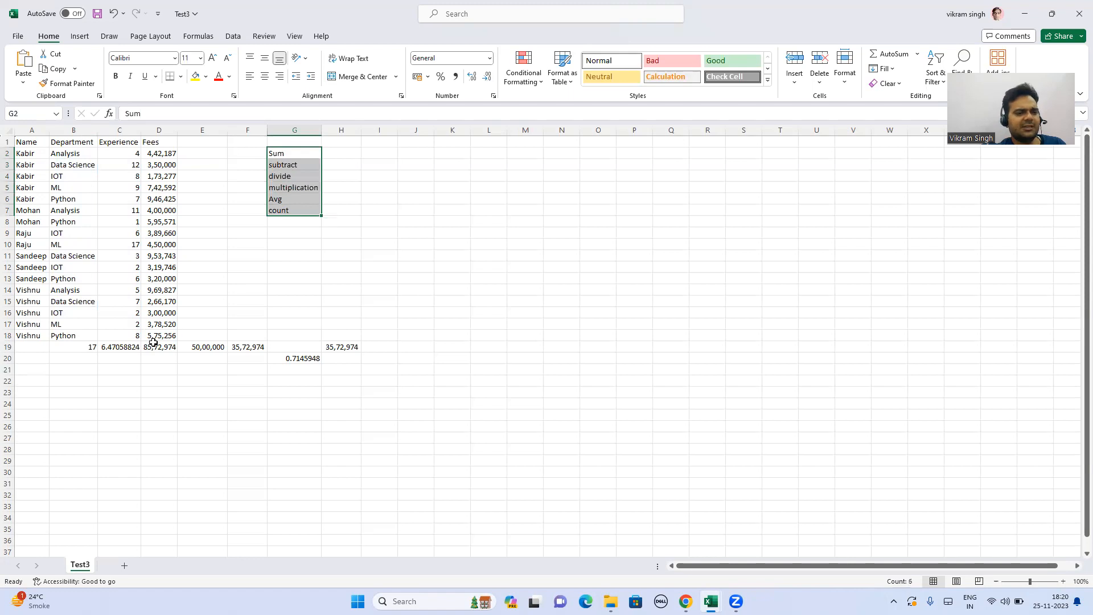
Review the count, average, sum, subtraction, division and multiplication formulas from B19 to H19, including G20.
click(90, 345)
click(117, 346)
click(152, 349)
click(195, 349)
click(244, 349)
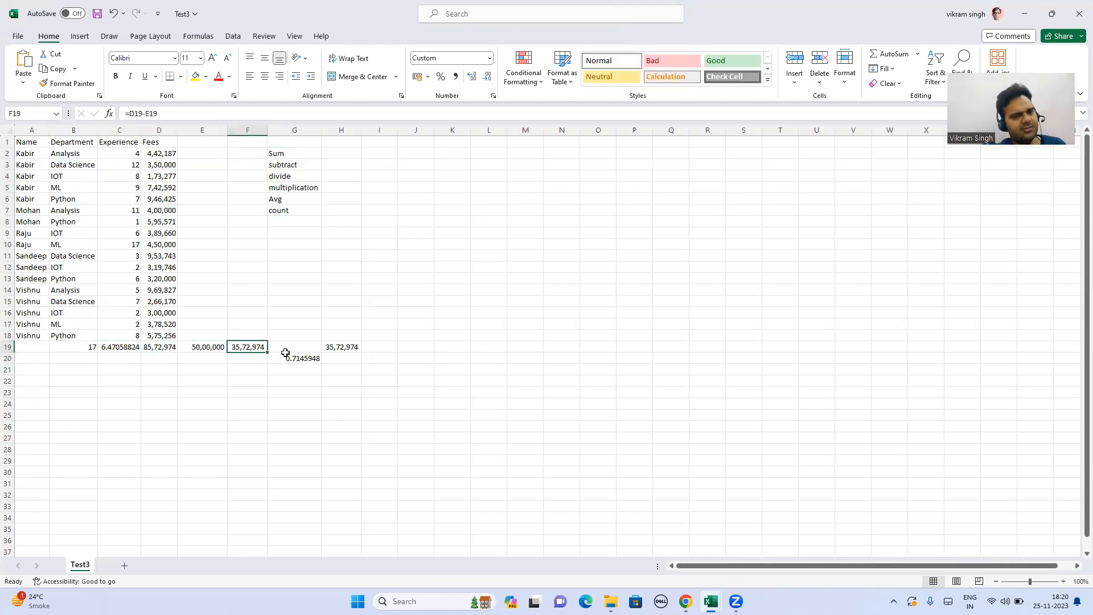
click(292, 359)
click(341, 348)
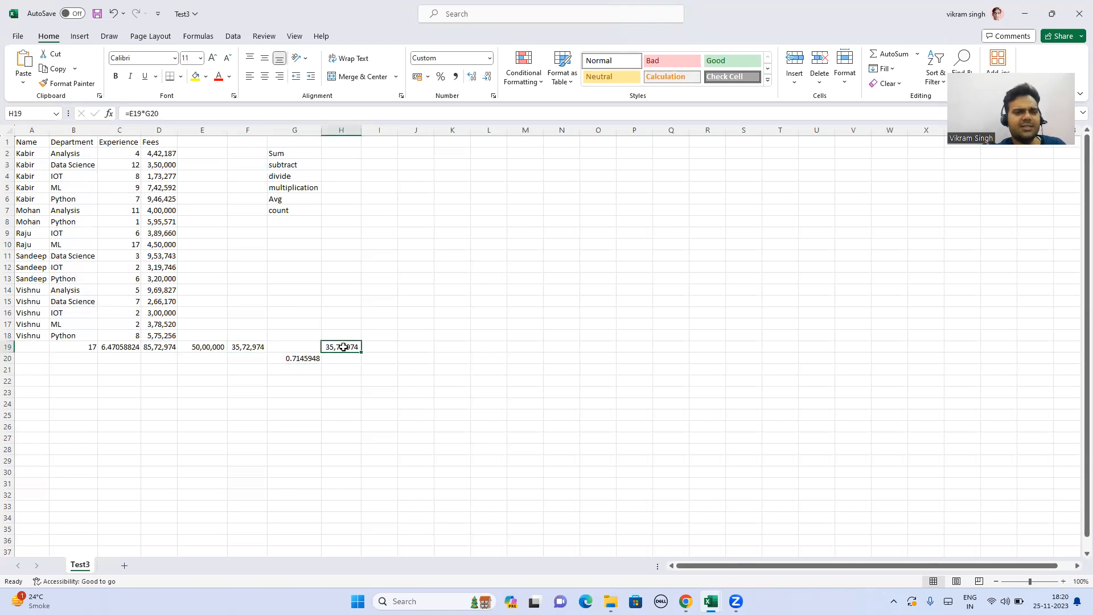